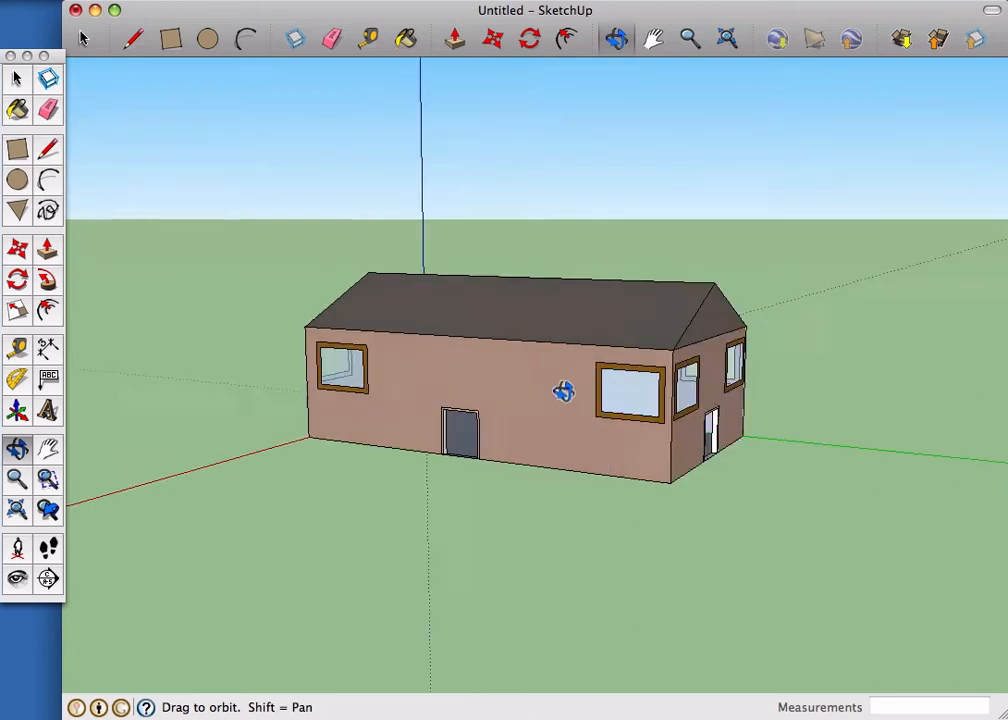
Delete the entire existing house model, including its roof, walls, windows and doors
drag(387, 351, 770, 362)
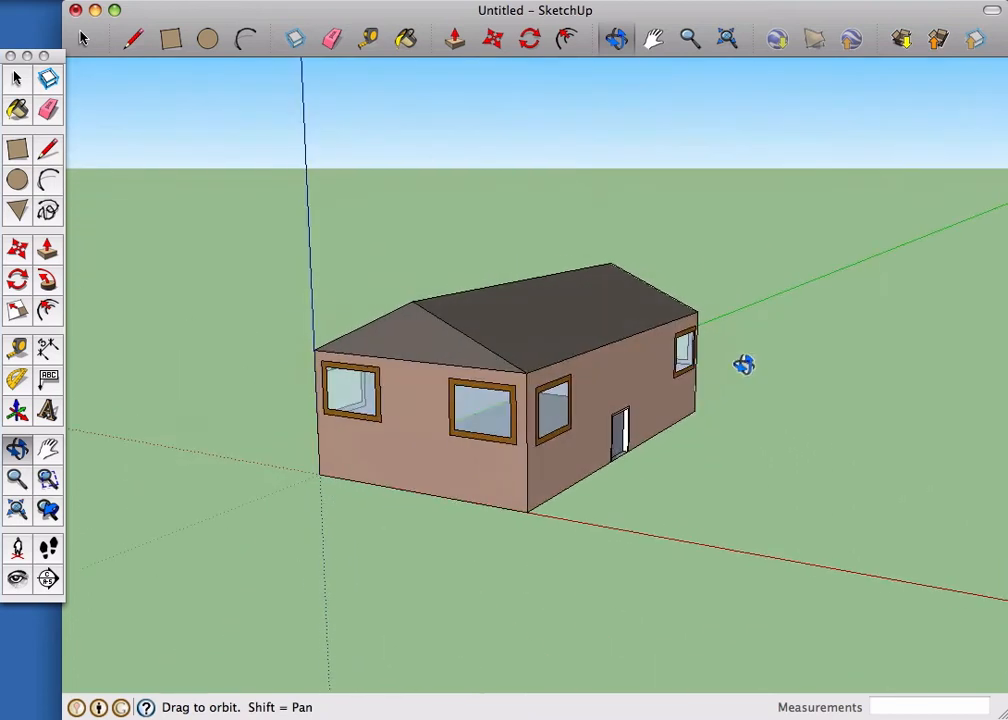
drag(365, 353, 754, 358)
drag(404, 362, 638, 359)
drag(335, 308, 418, 308)
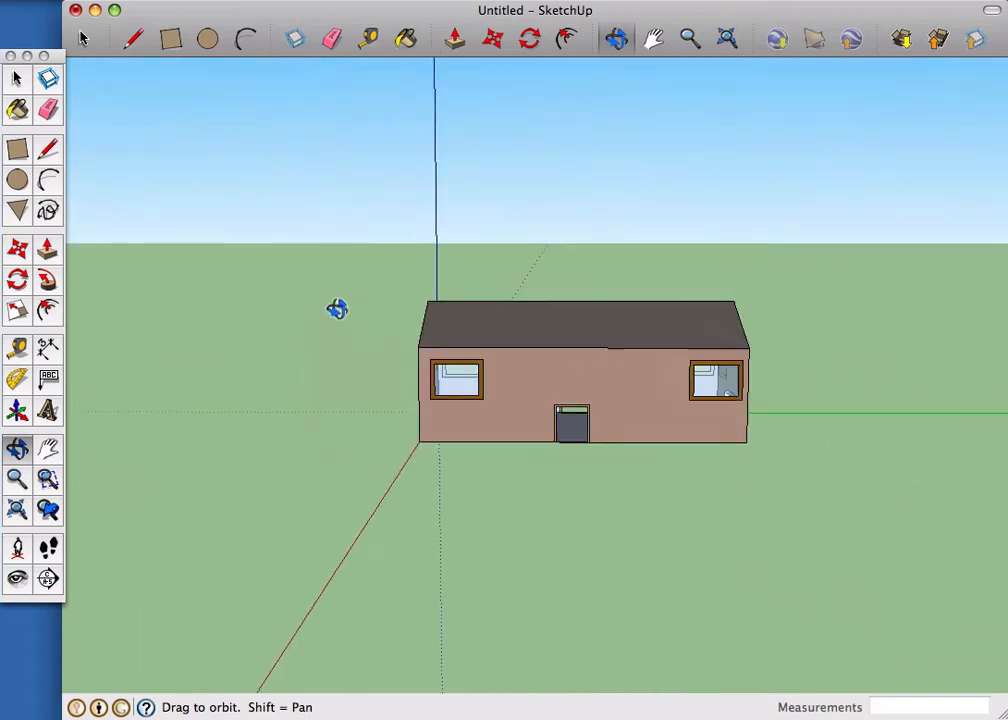
key(space)
mouse_move(484, 358)
mouse_down()
mouse_move(713, 457)
mouse_move(817, 475)
mouse_up()
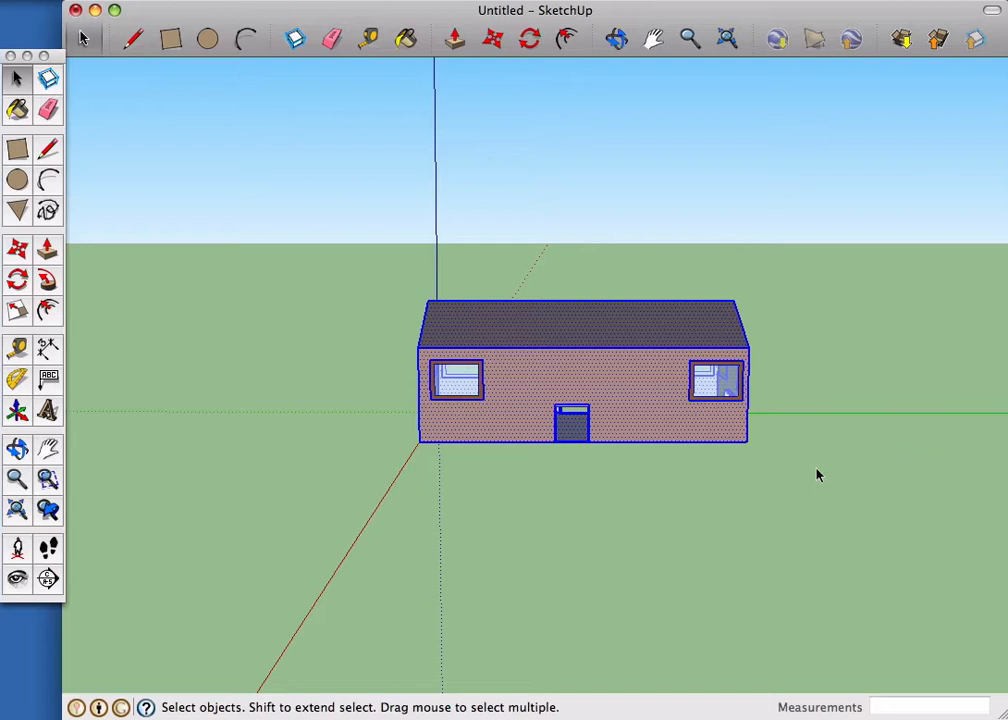
key(Delete)
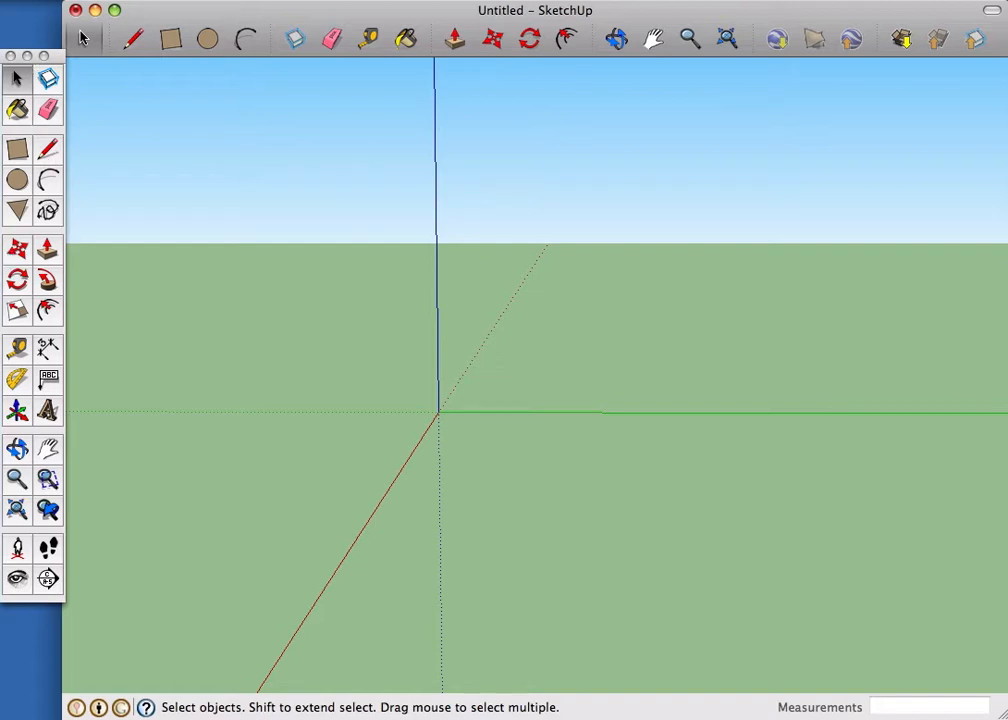
right_click(131, 6)
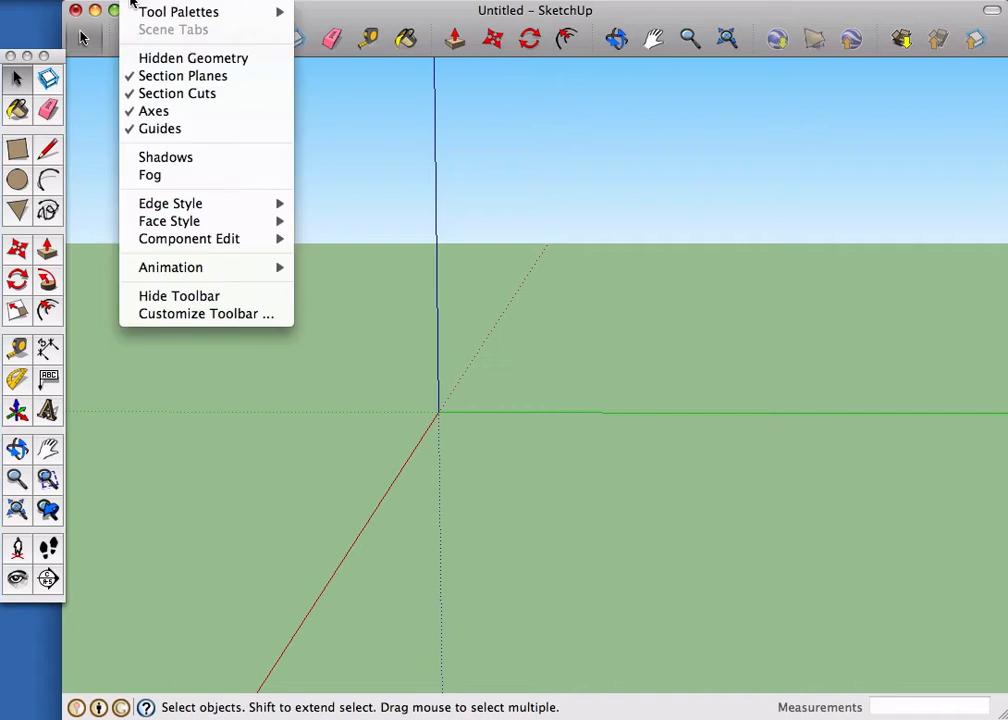
mouse_move(143, 13)
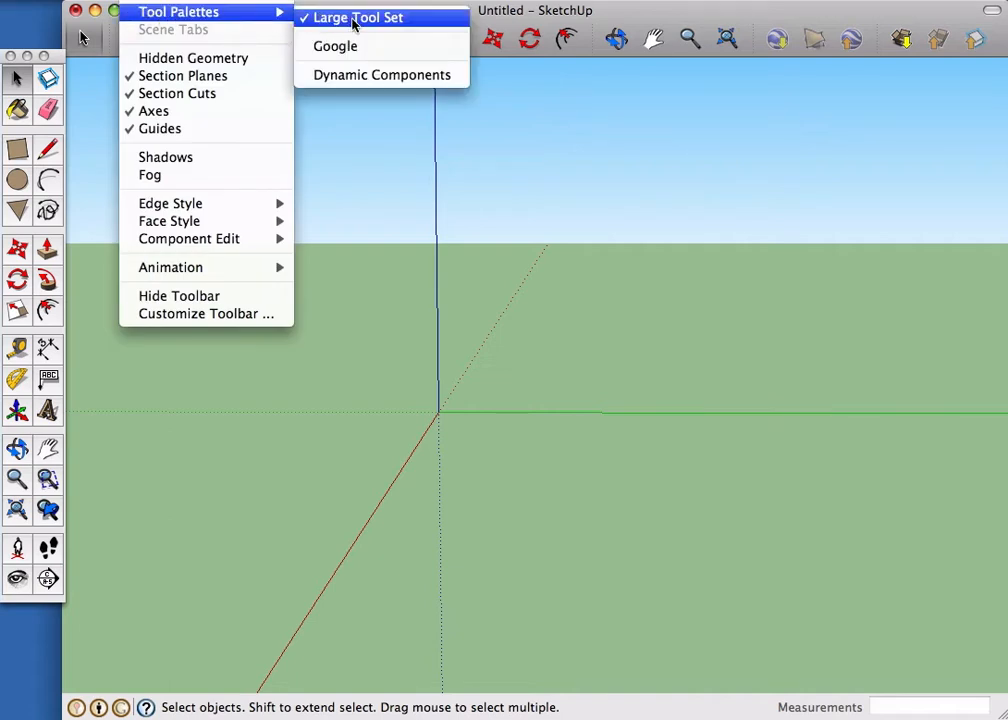
click(78, 100)
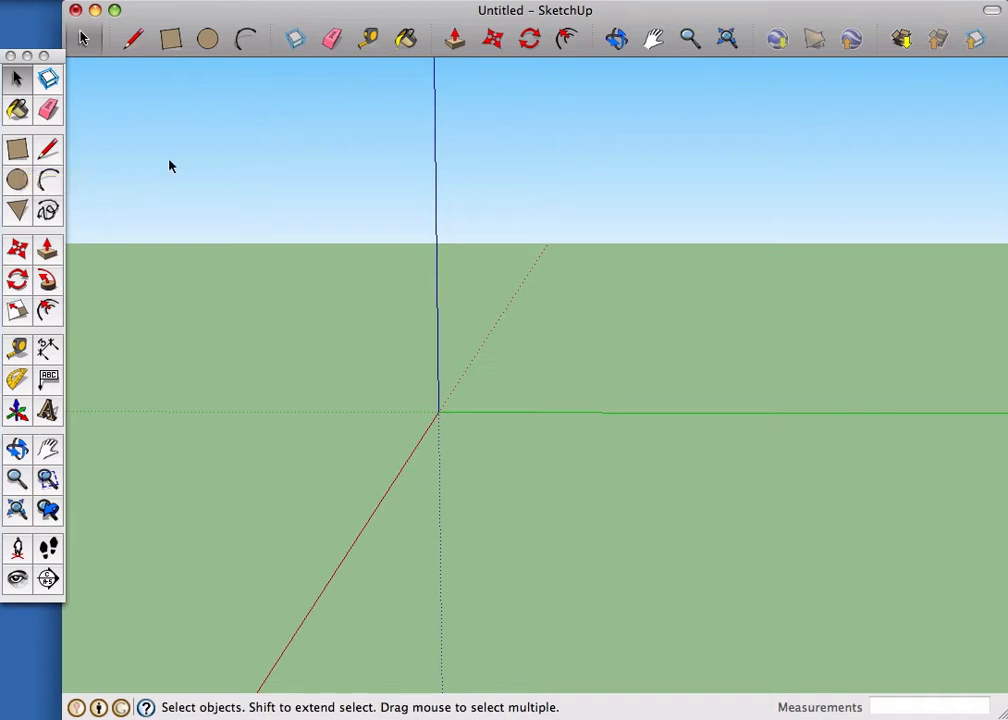
key(r)
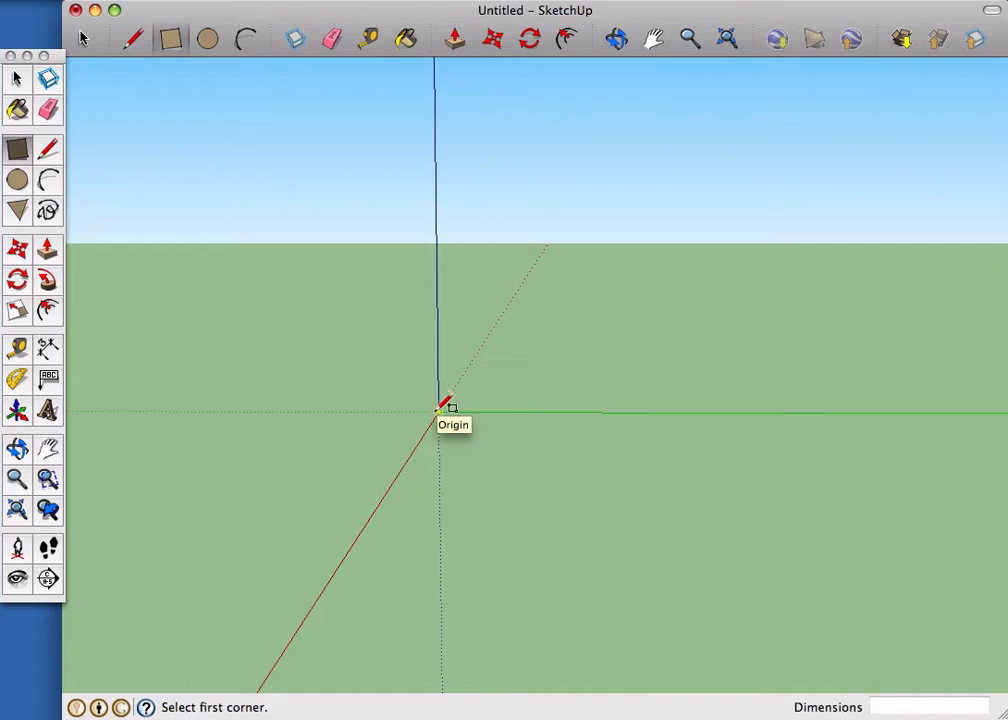
key(a)
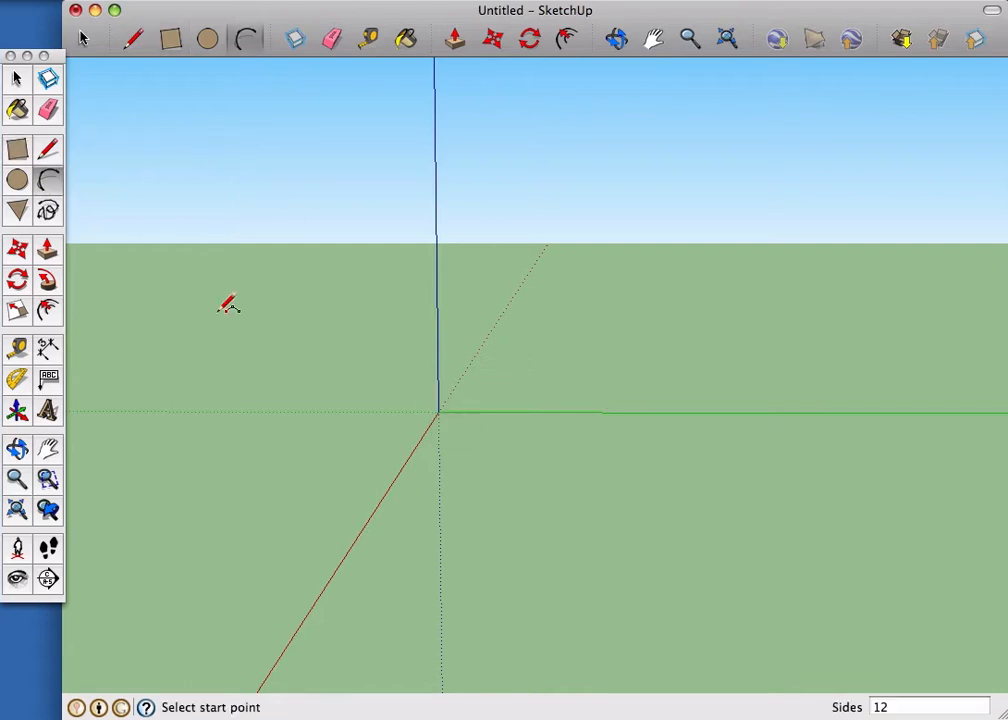
click(18, 212)
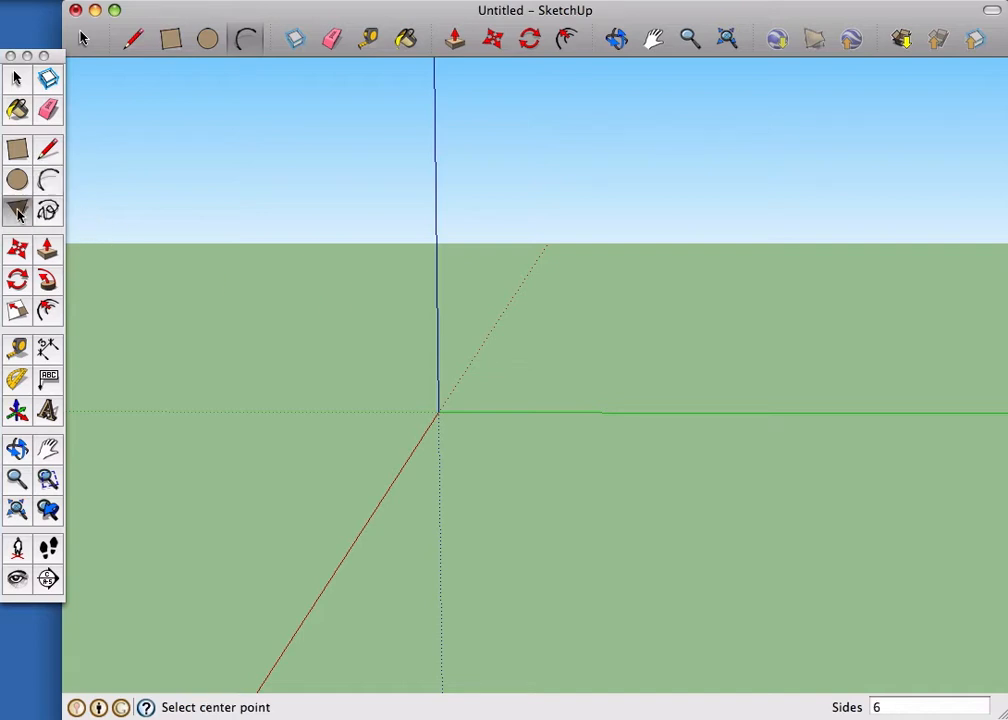
click(47, 249)
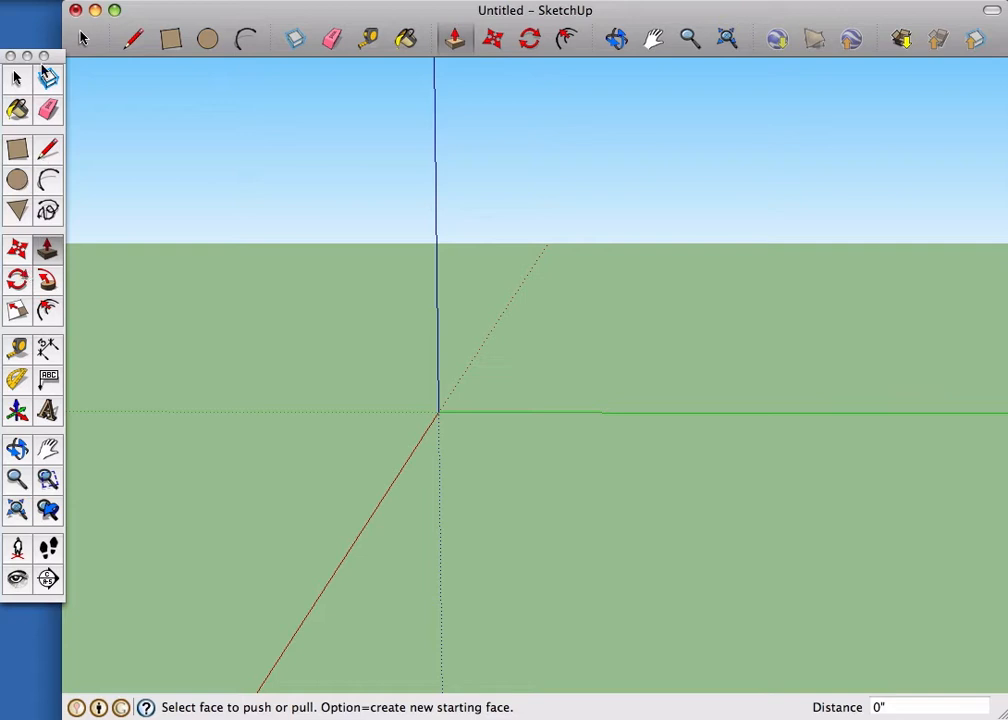
Draw a ground rectangle from the origin between the positive red and green axes, about 233036' along the green axis
click(19, 152)
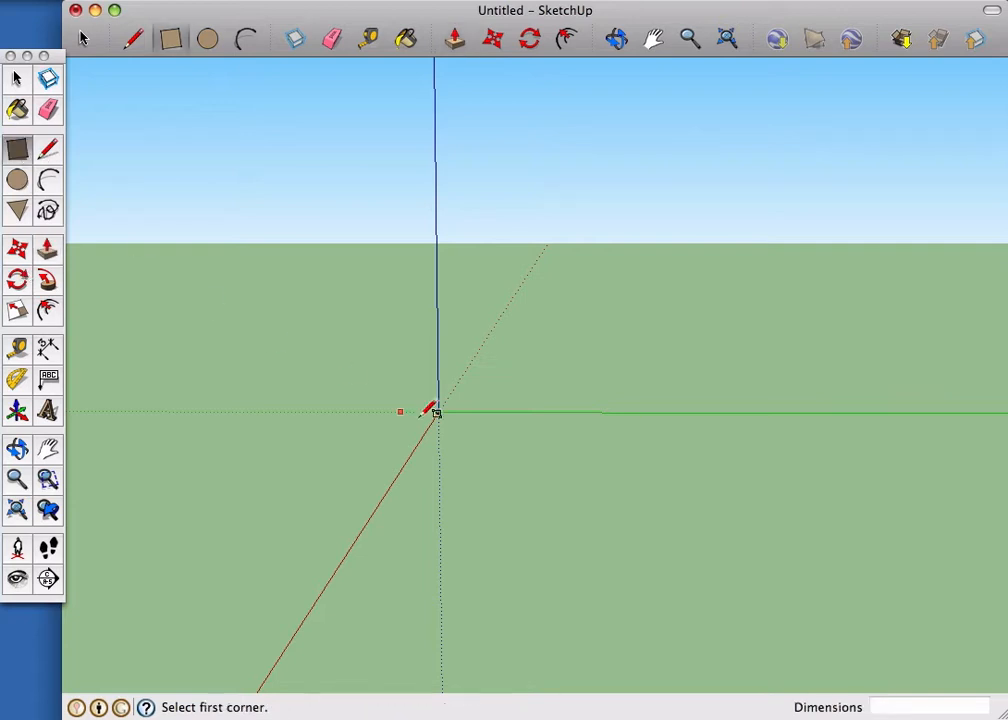
middle_drag(445, 405, 770, 459)
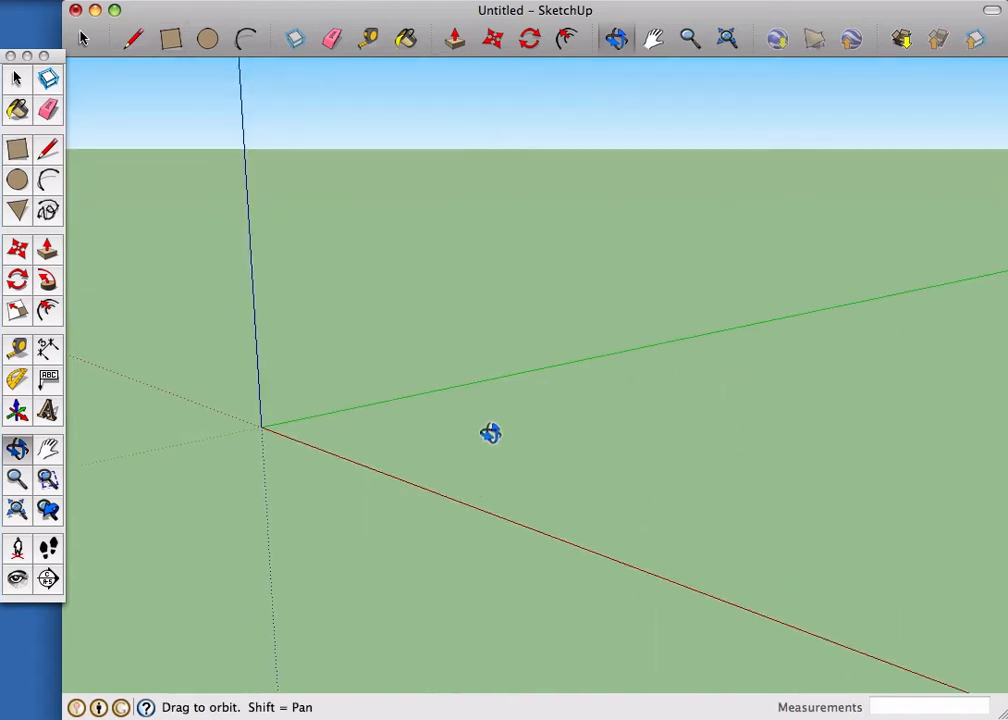
key(r)
click(262, 425)
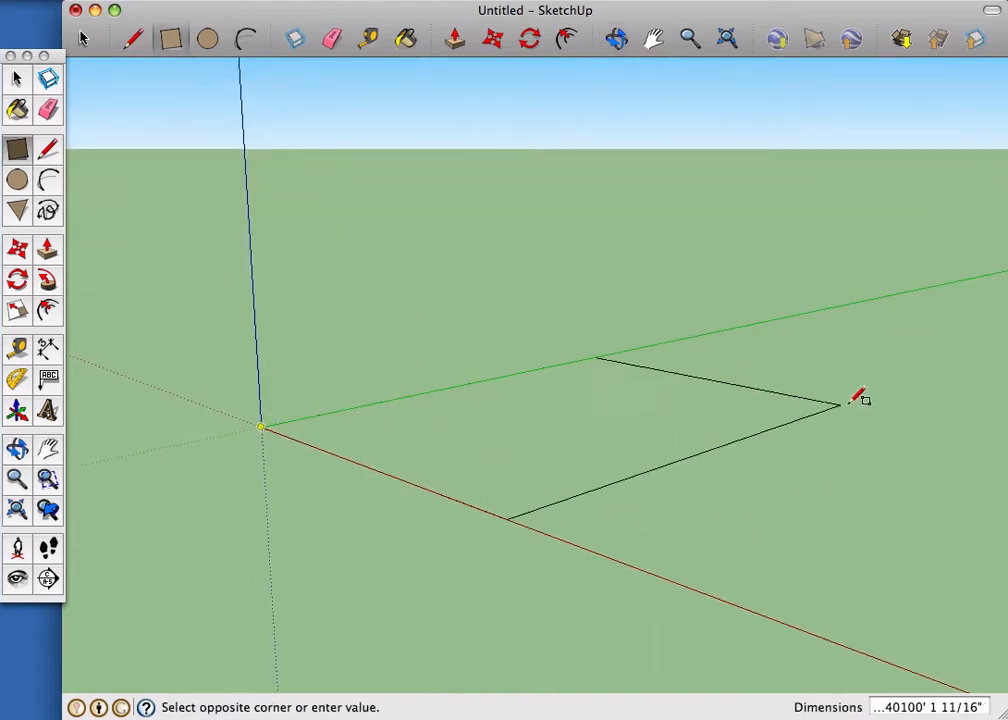
click(989, 368)
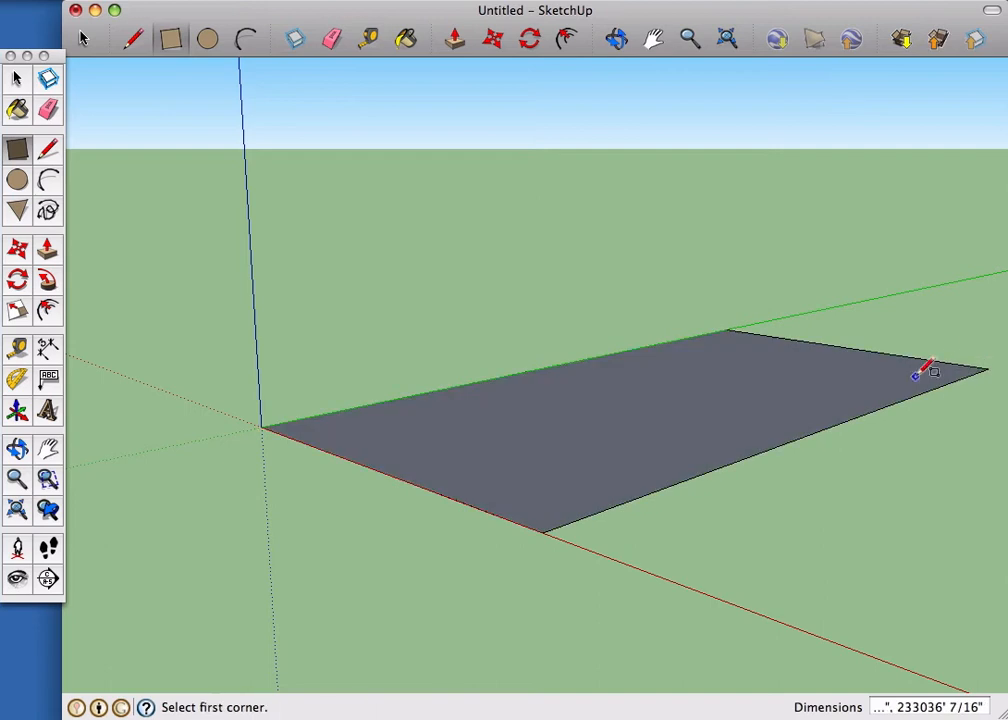
Push/Pull the ground rectangle upward into a solid box for the house body
key(o)
drag(897, 386, 581, 465)
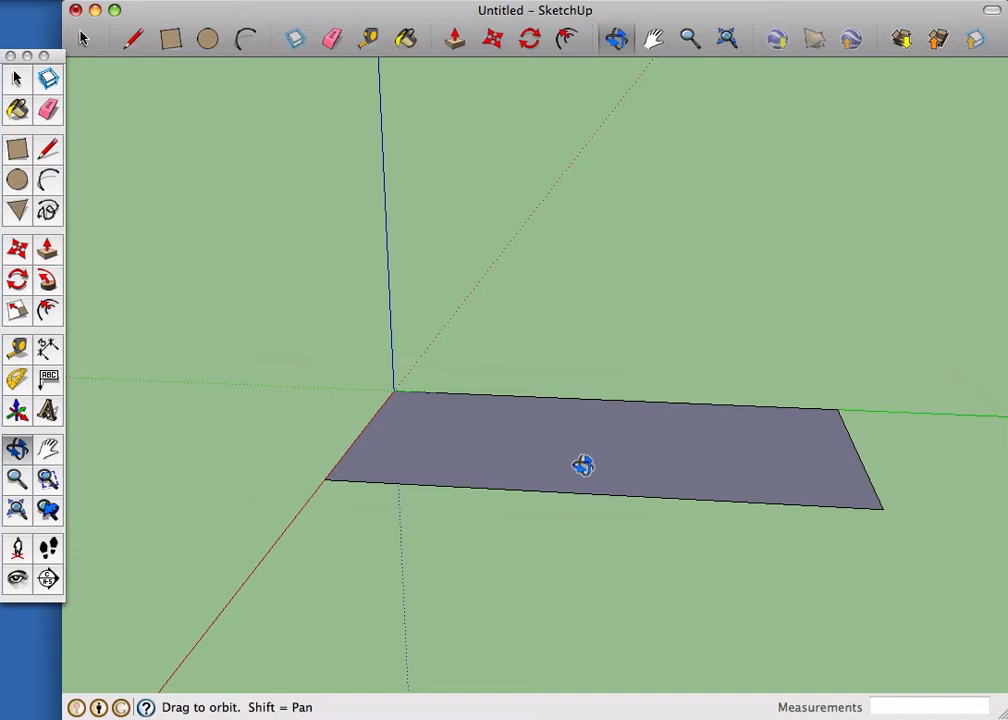
key(p)
click(585, 472)
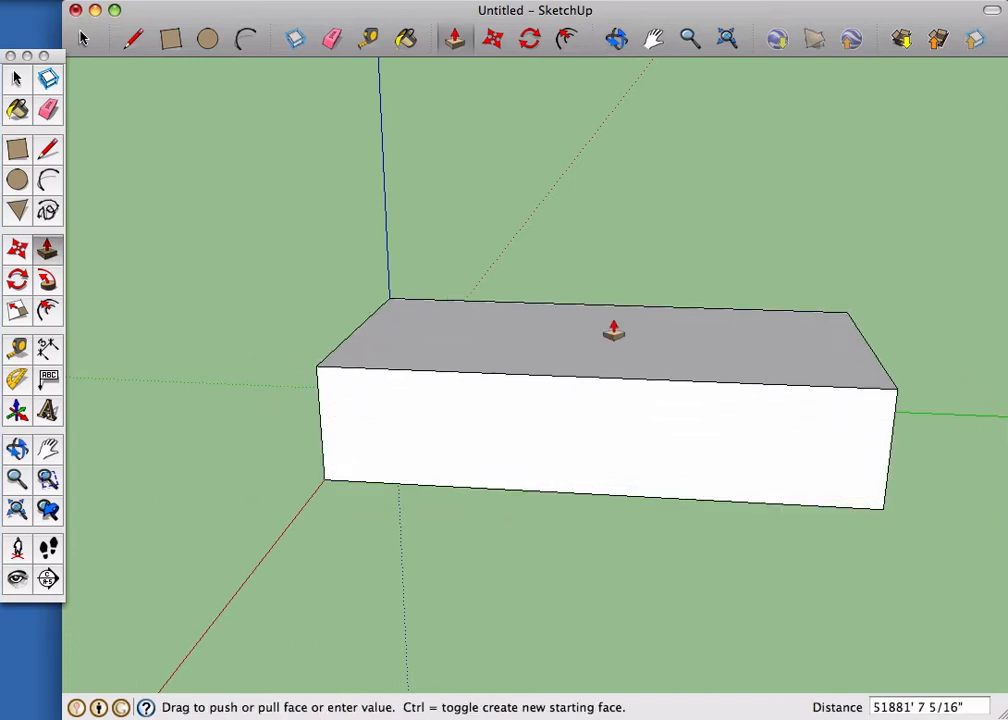
click(619, 293)
Draw a gable triangle on the box's end wall, with two slopes of about 62780' from the top edge's midpoint and a horizontal base line
middle_drag(828, 315, 805, 315)
drag(805, 315, 572, 331)
drag(666, 329, 255, 333)
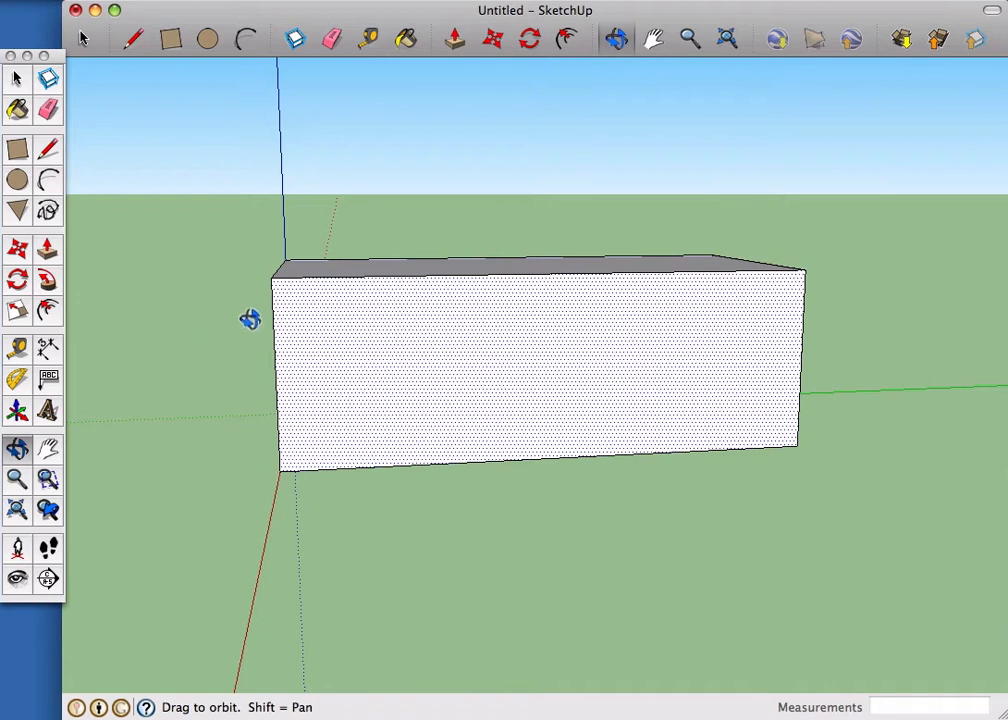
drag(293, 325, 891, 419)
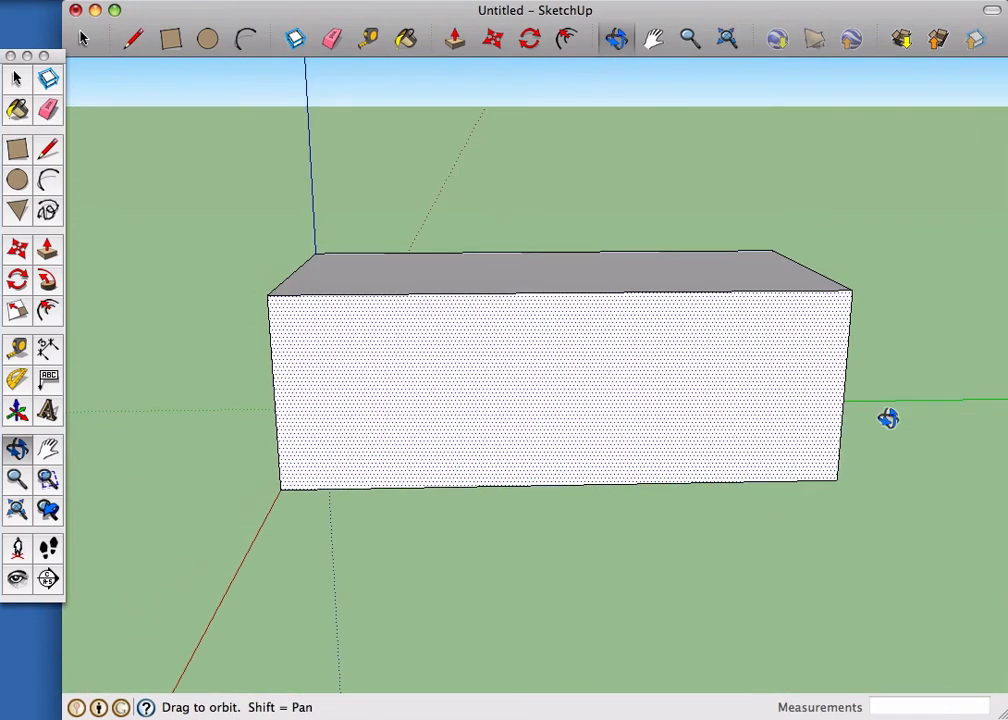
drag(410, 353, 925, 356)
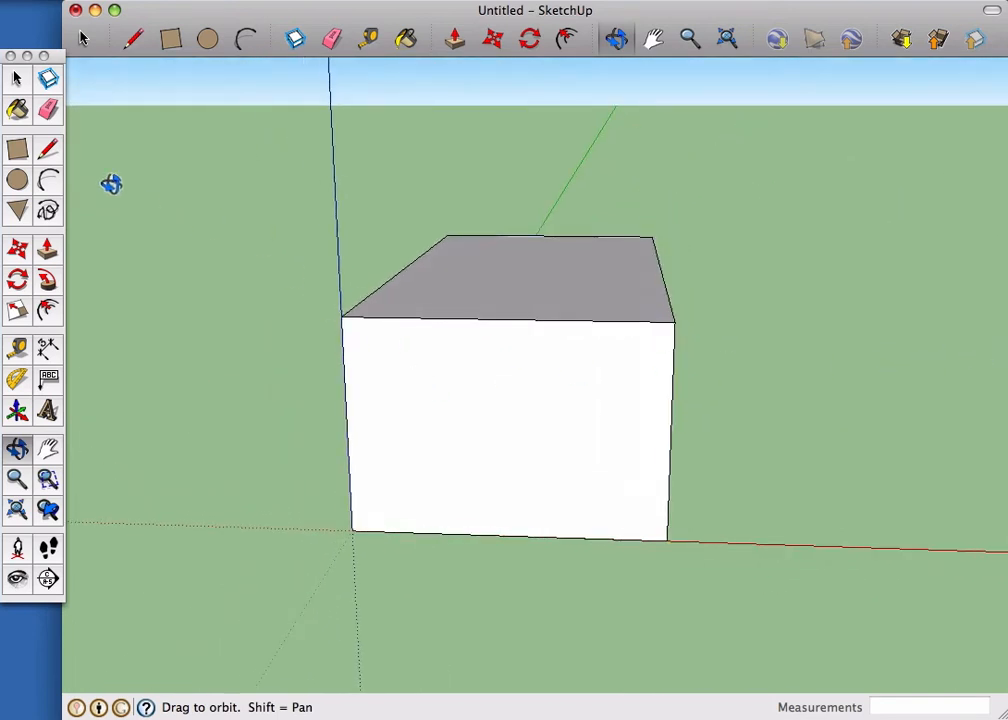
click(48, 149)
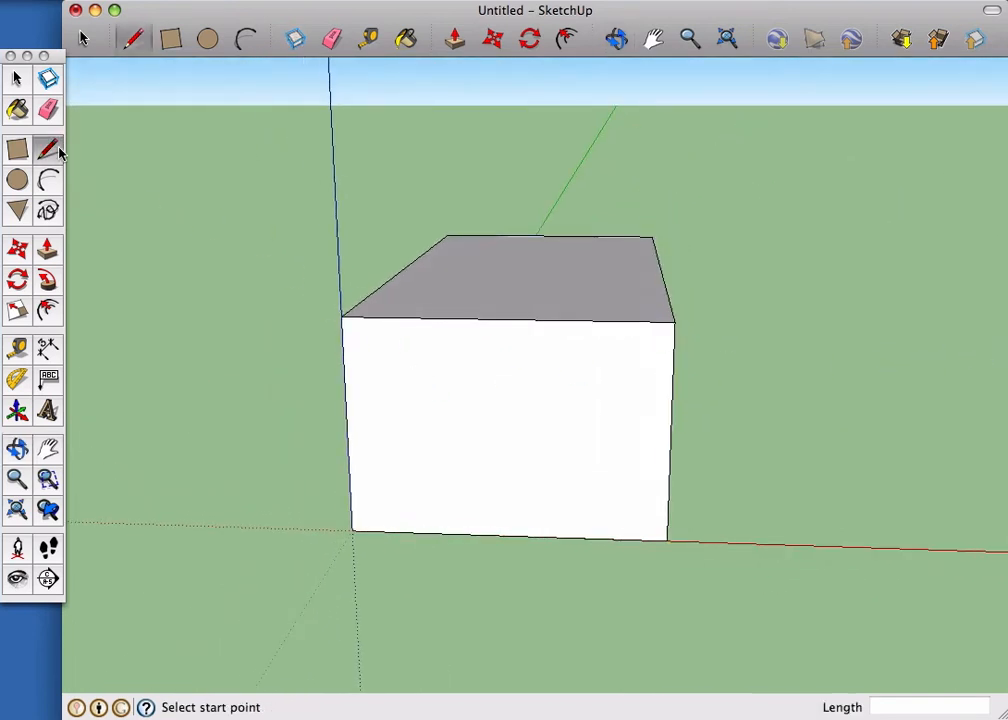
click(505, 319)
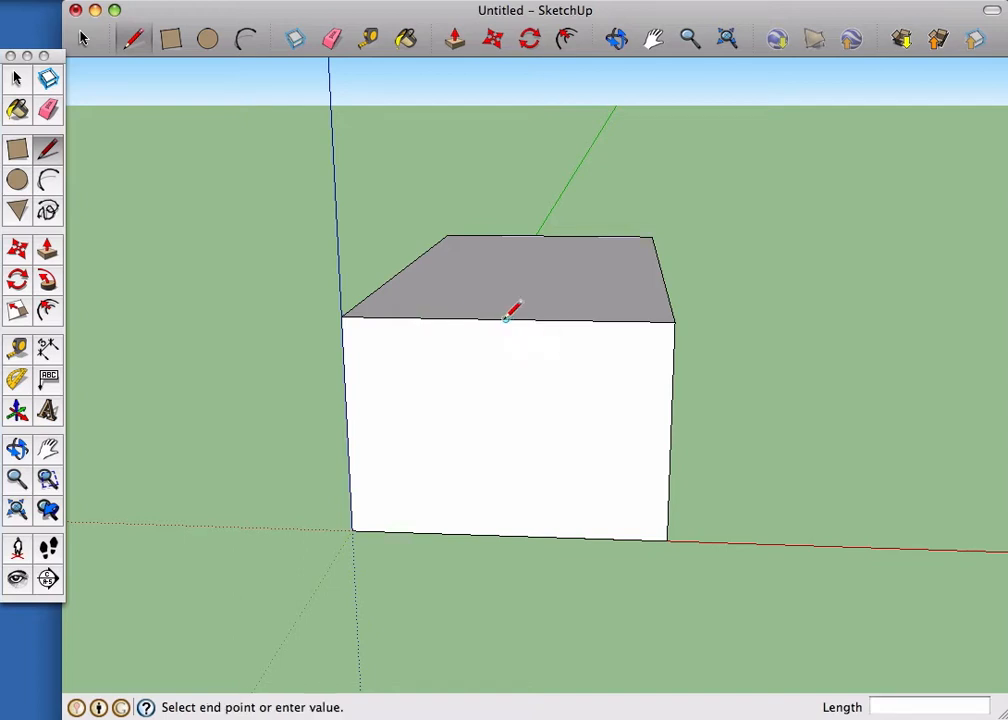
click(344, 375)
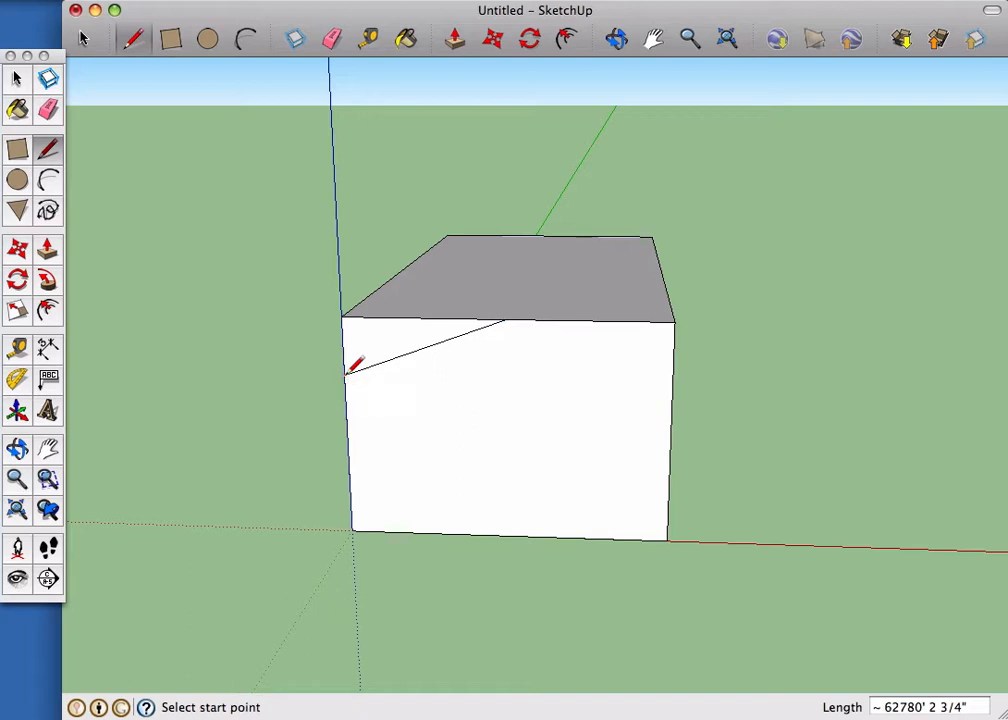
click(677, 381)
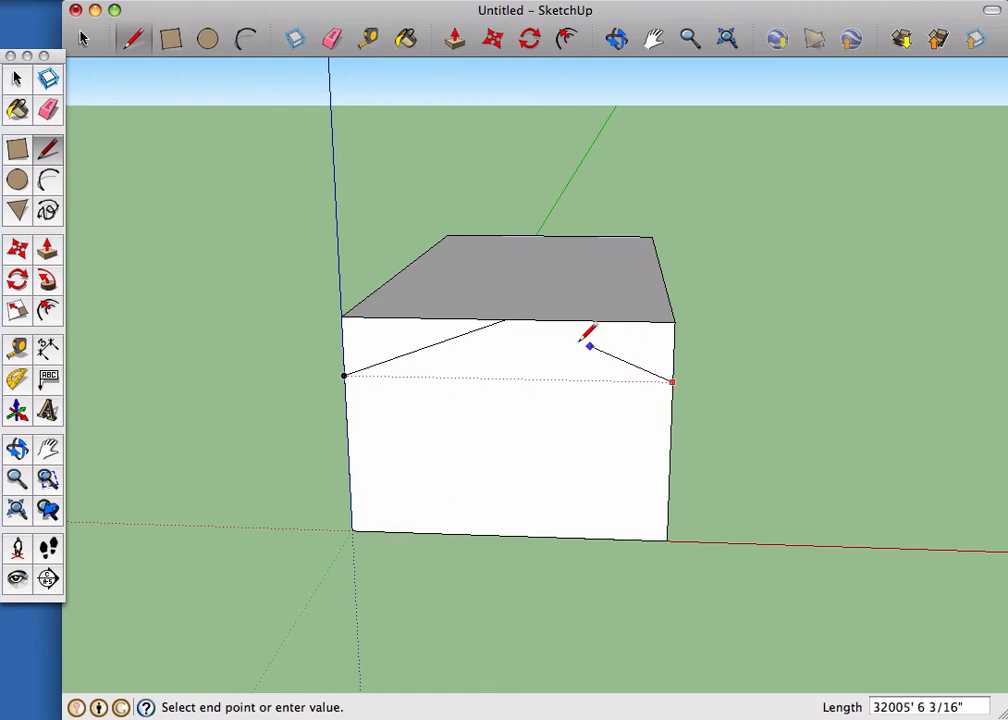
click(507, 320)
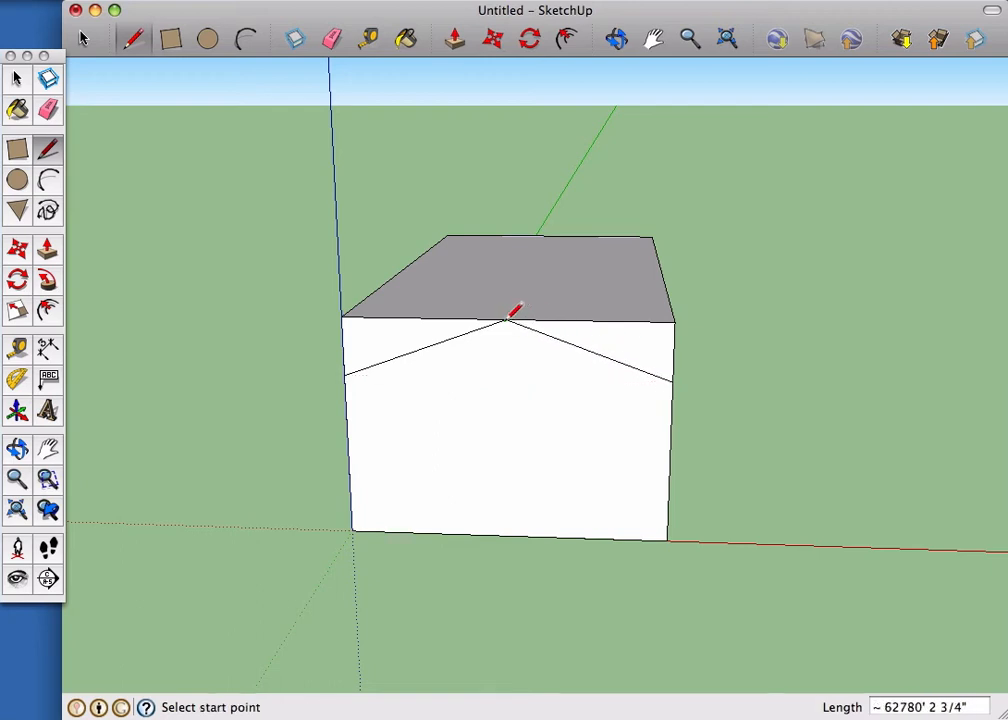
click(344, 375)
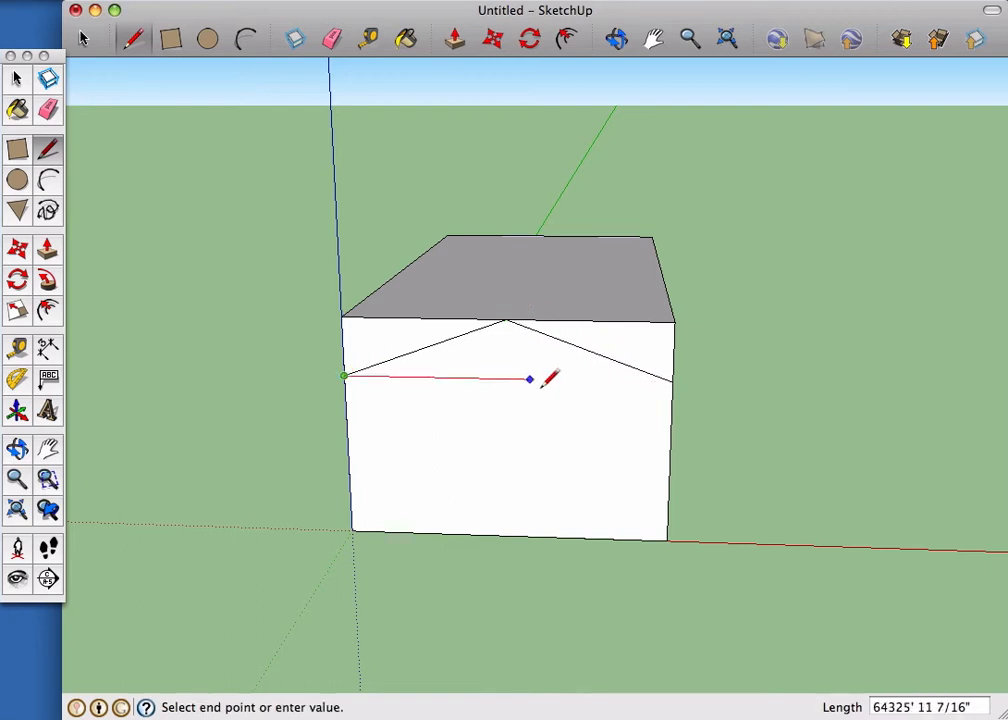
click(673, 381)
Push the two corner triangles above the gable slopes back through the box's full length to form the pitched roof
key(o)
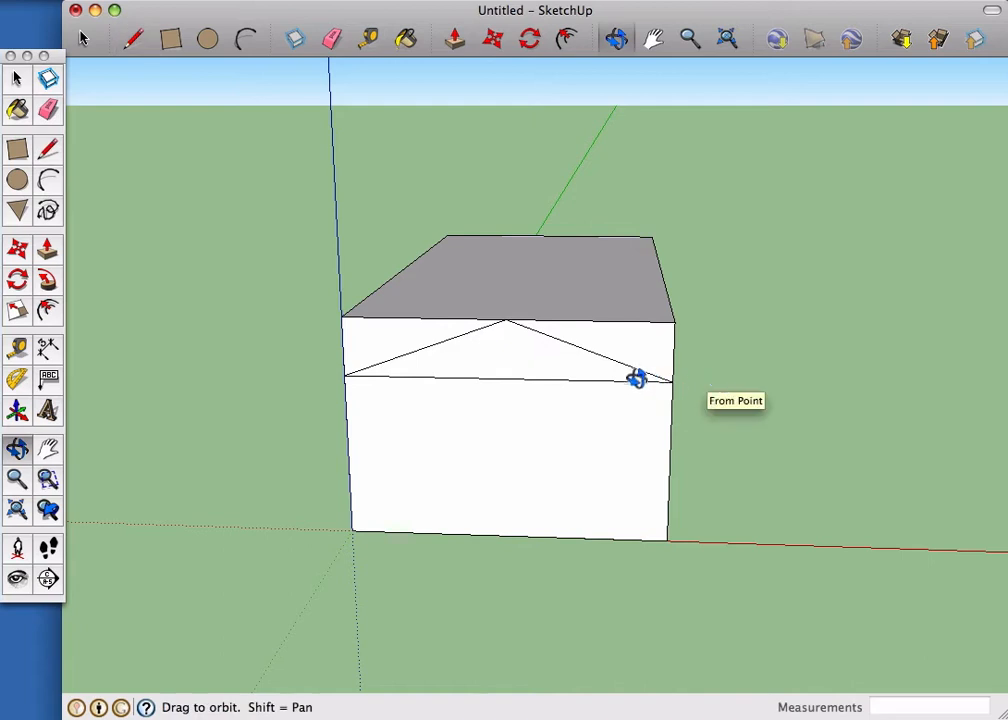
key(p)
drag(637, 355, 652, 252)
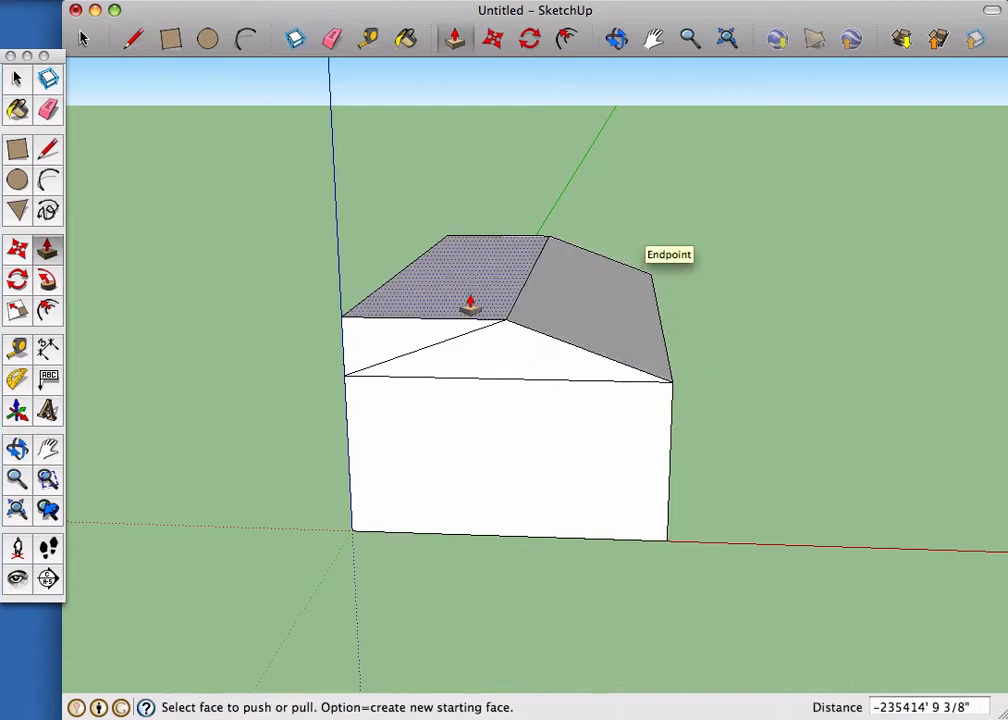
drag(387, 344, 495, 216)
Draw a window rectangle about 31262' high near the upper left corner of the long front wall
middle_drag(765, 455, 594, 403)
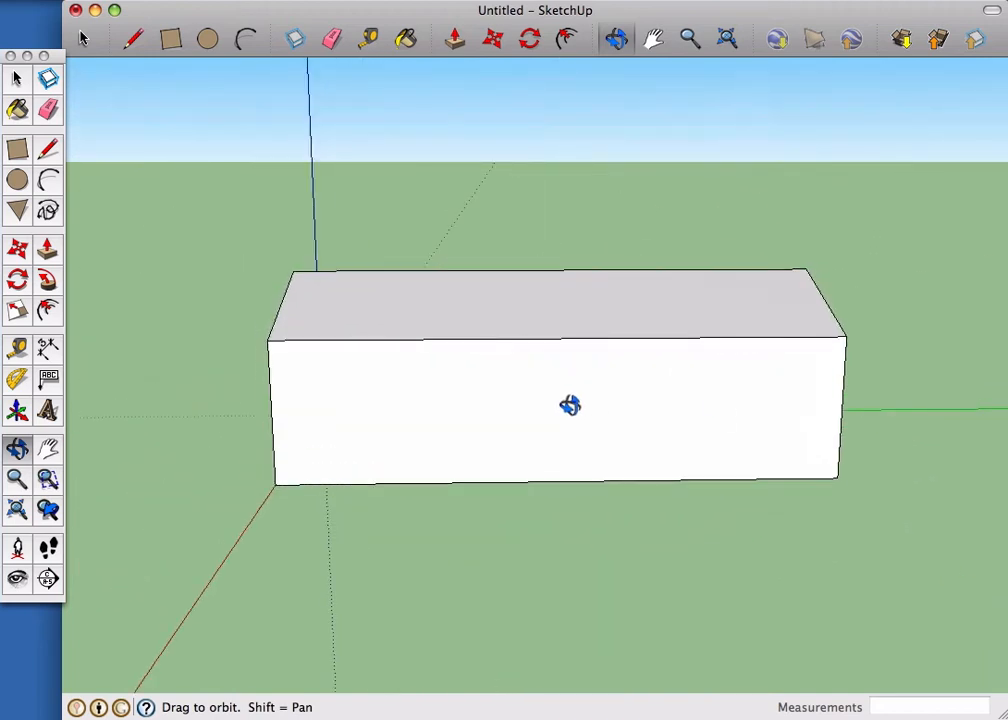
click(17, 149)
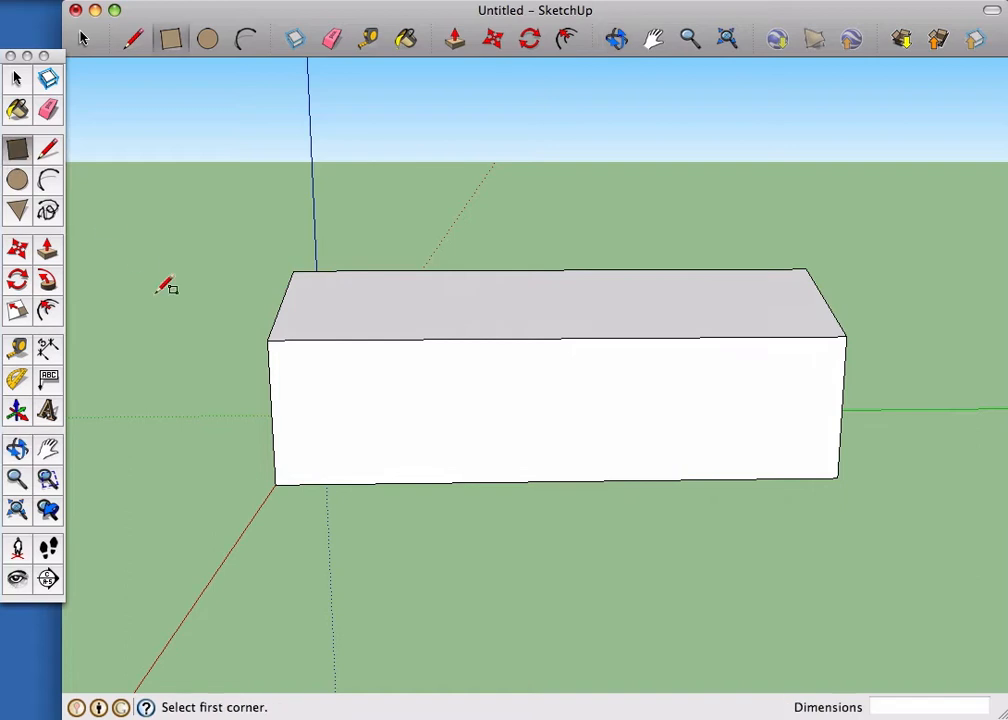
click(287, 358)
click(388, 432)
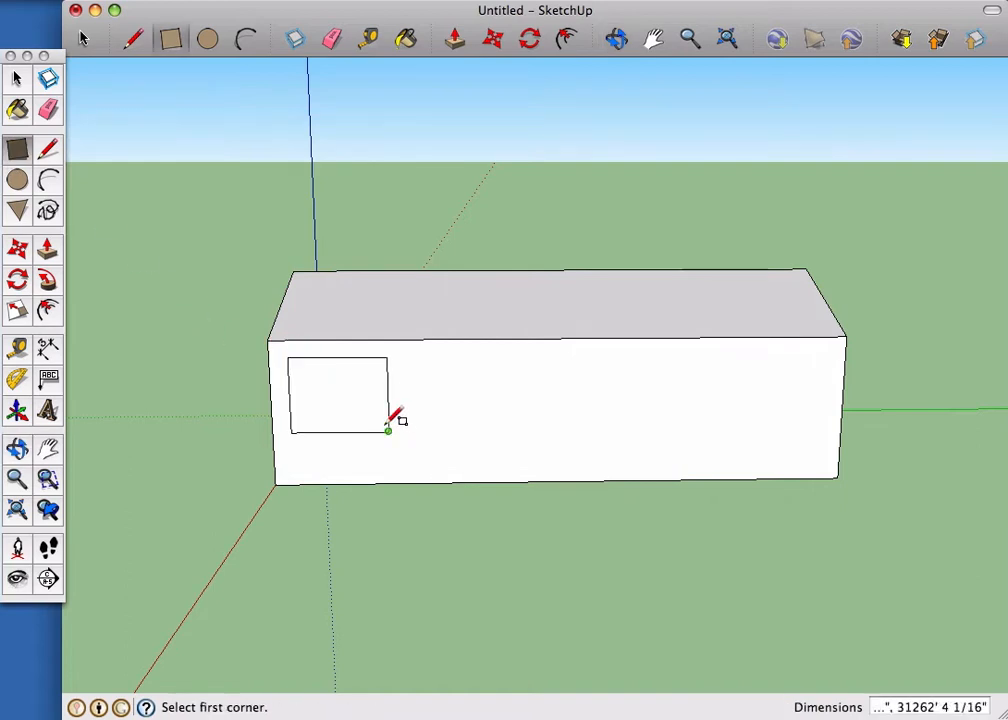
Offset the window rectangle's edges inward by about 3400' to create a frame
key(f)
click(300, 377)
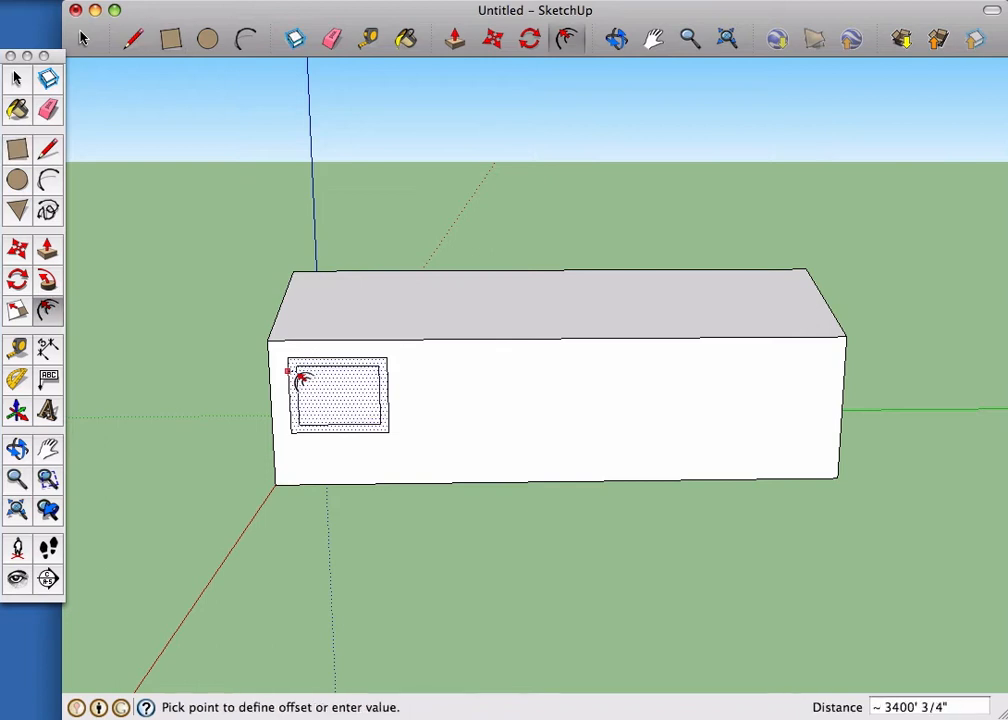
click(302, 380)
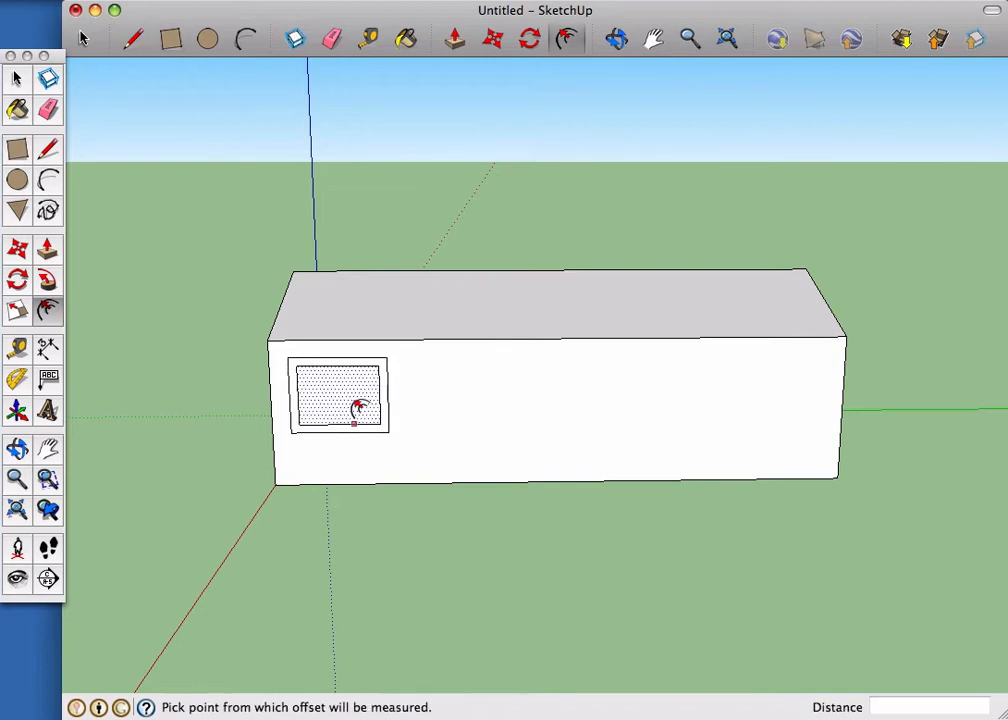
click(296, 369)
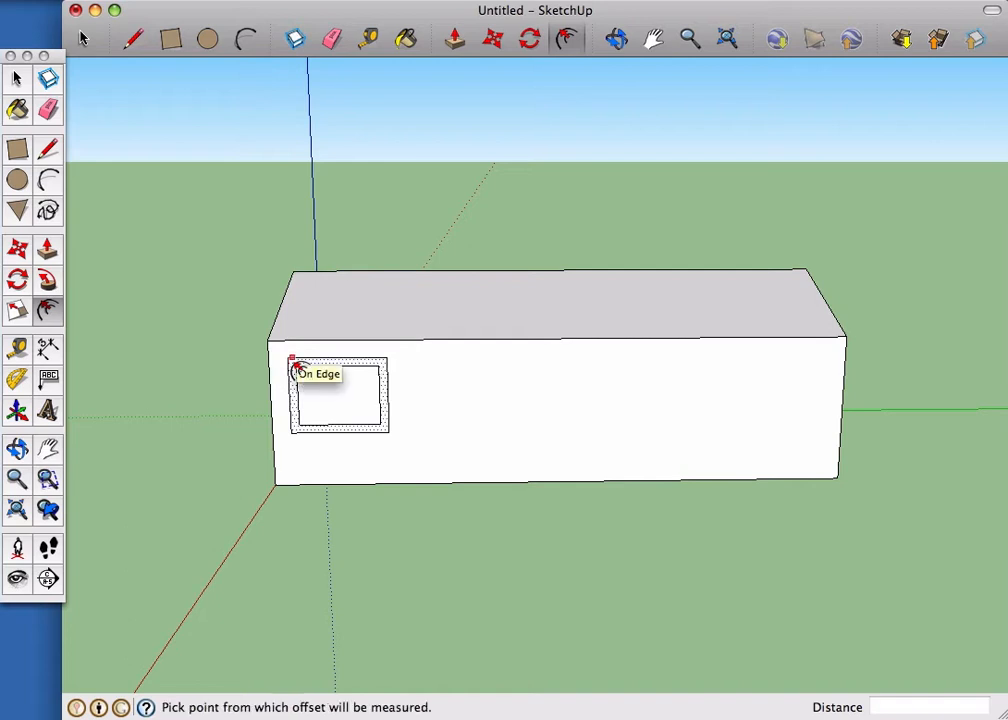
Undo the inward offset of the window rectangle on the long front wall
key(space)
drag(282, 356, 395, 443)
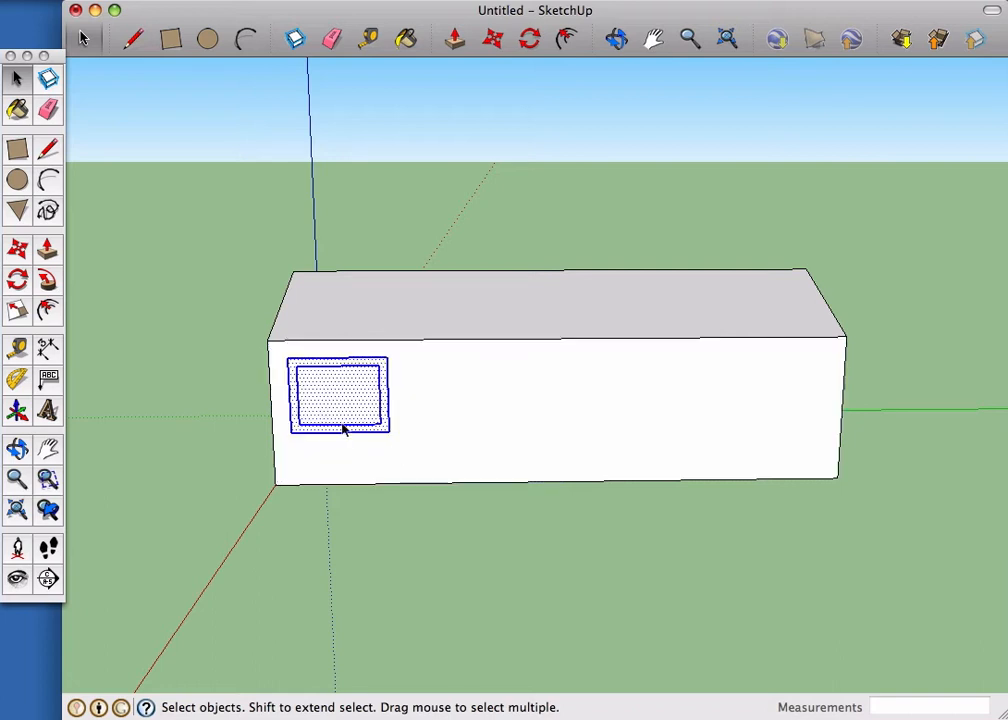
key(super+z)
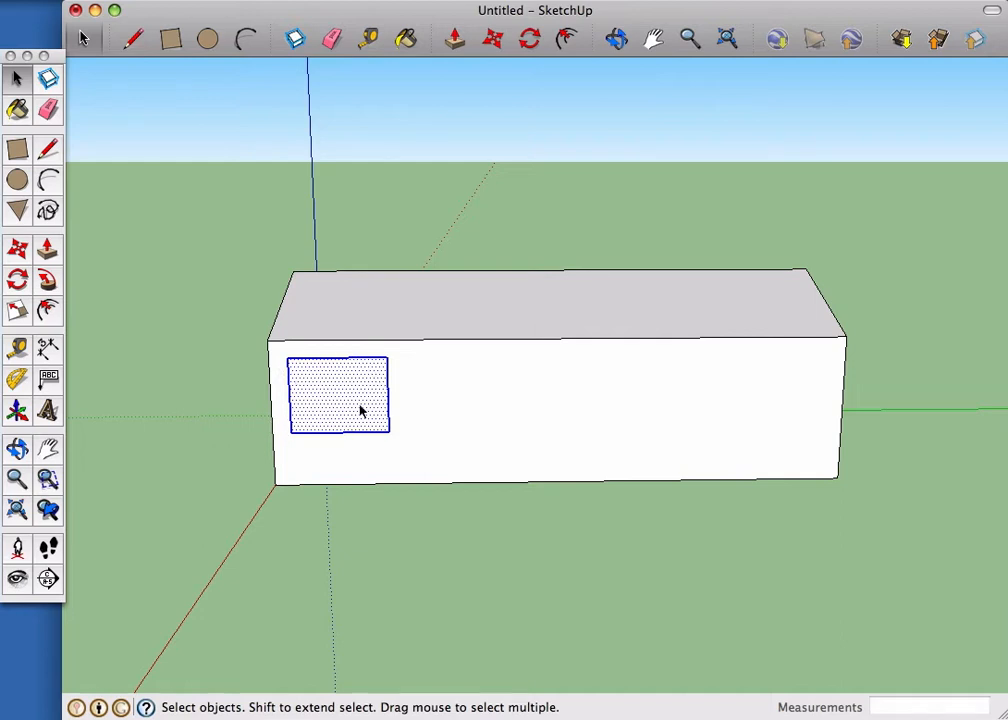
Offset the window rectangle's edges inward by about 1858' to create a thinner frame
scroll(361, 410, up, 6)
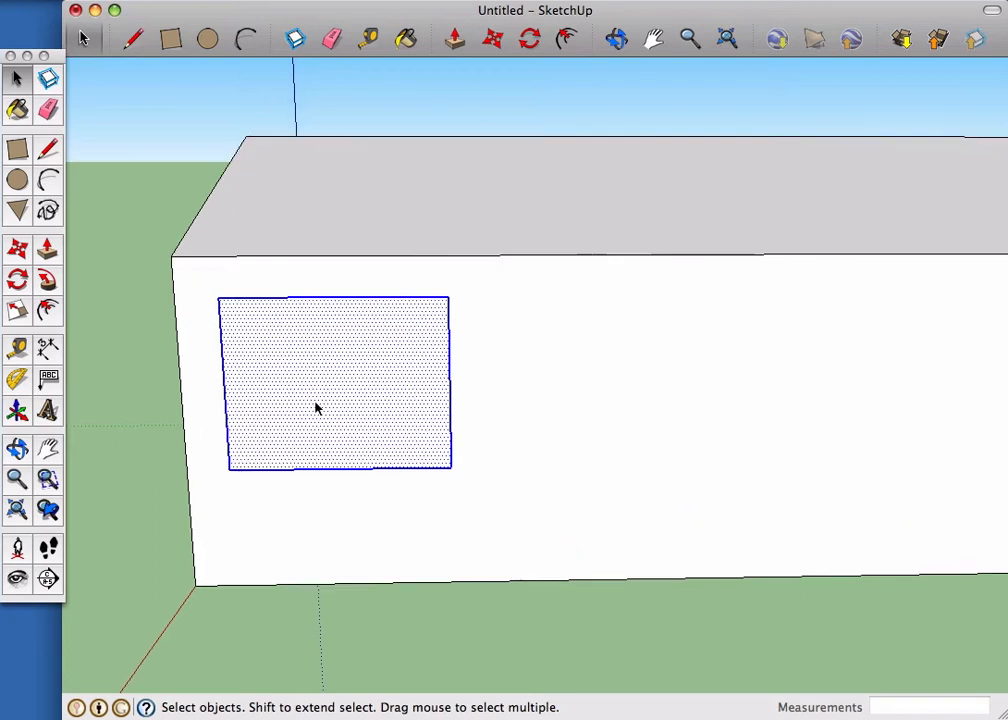
click(45, 311)
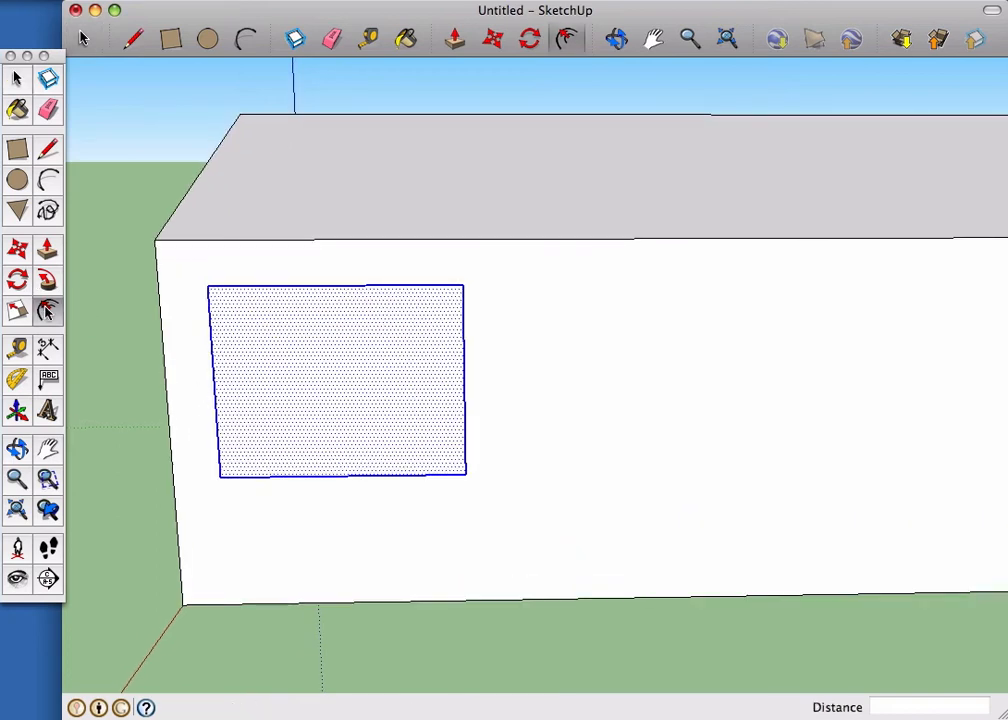
click(237, 315)
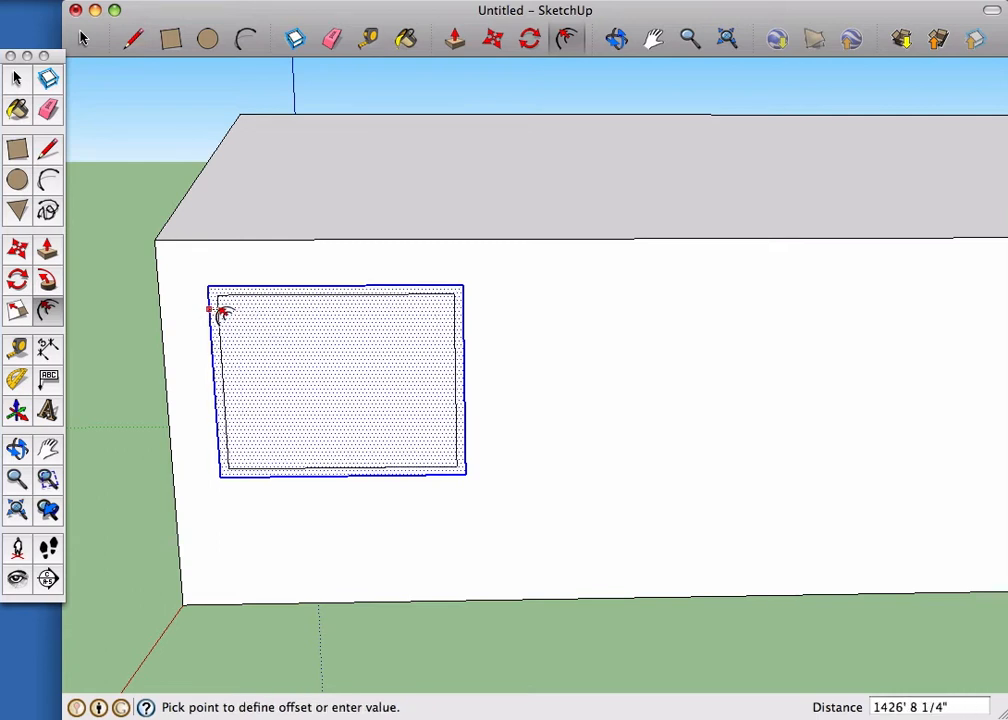
click(226, 311)
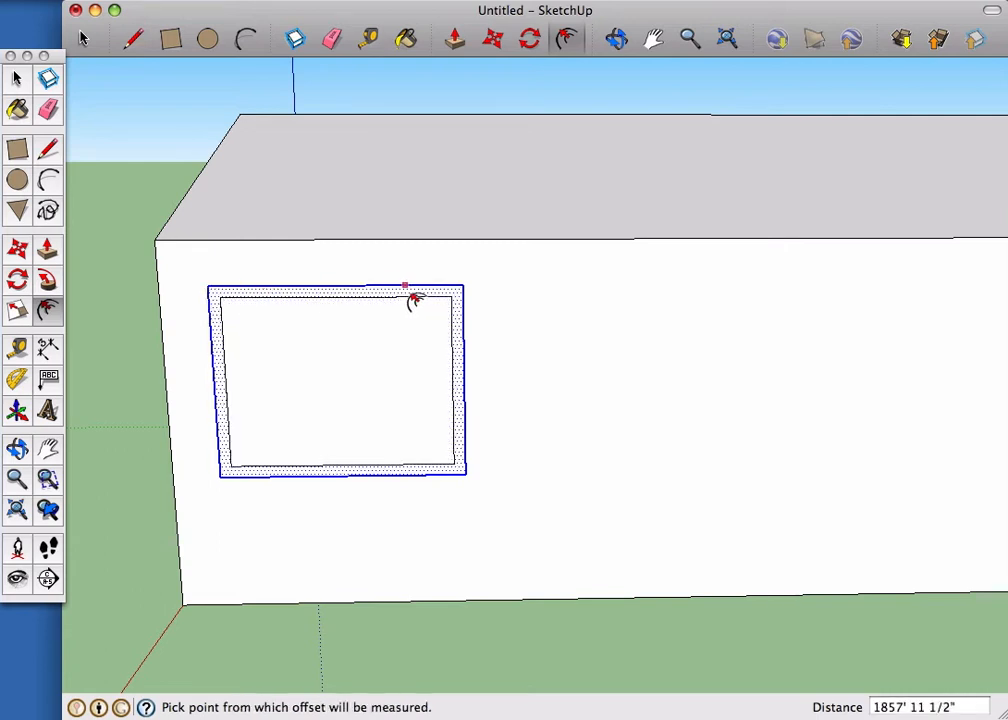
scroll(298, 282, up, 2)
scroll(298, 282, up, 2)
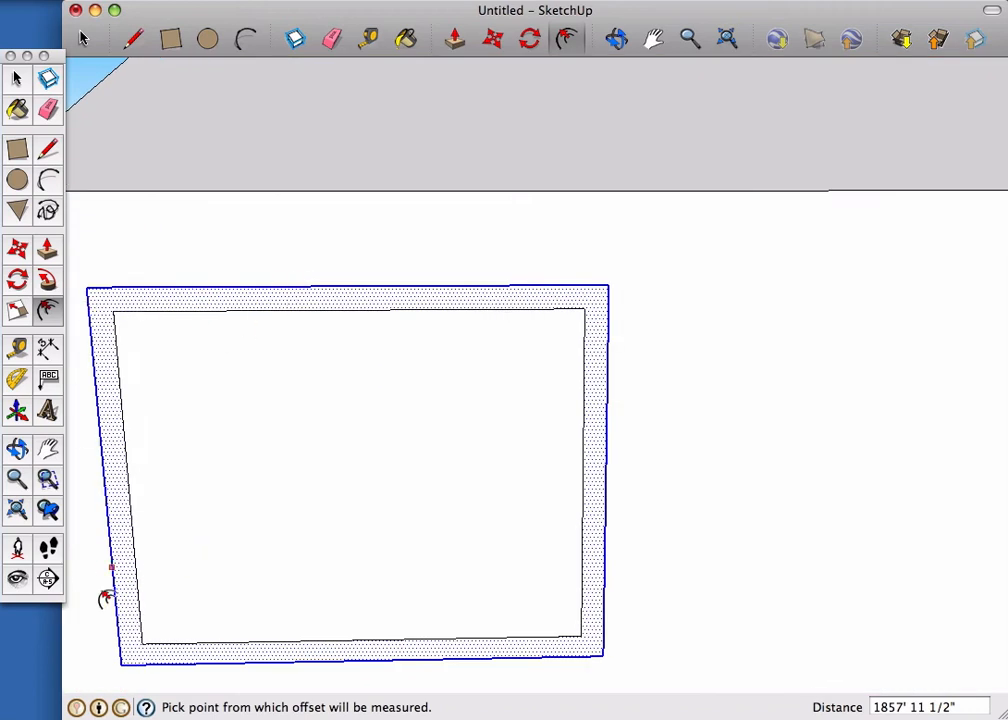
scroll(596, 504, down, 5)
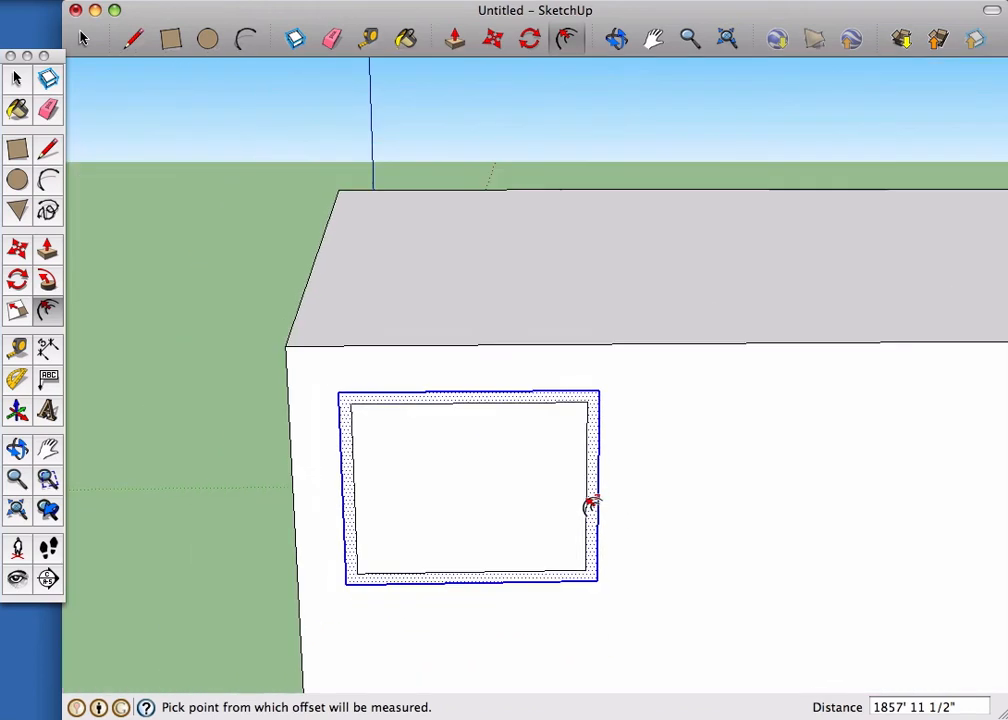
Make the window's frame and pane into a component that glues to any face, cuts an opening and replaces the selection
shift+middle_drag(652, 495, 469, 463)
drag(172, 383, 432, 566)
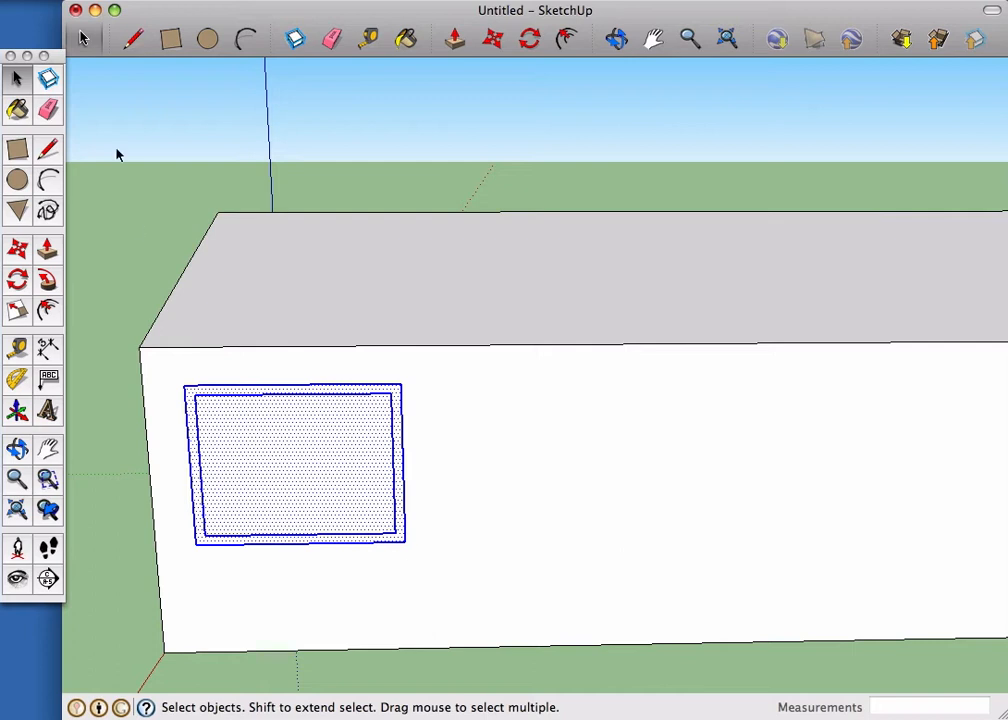
click(48, 85)
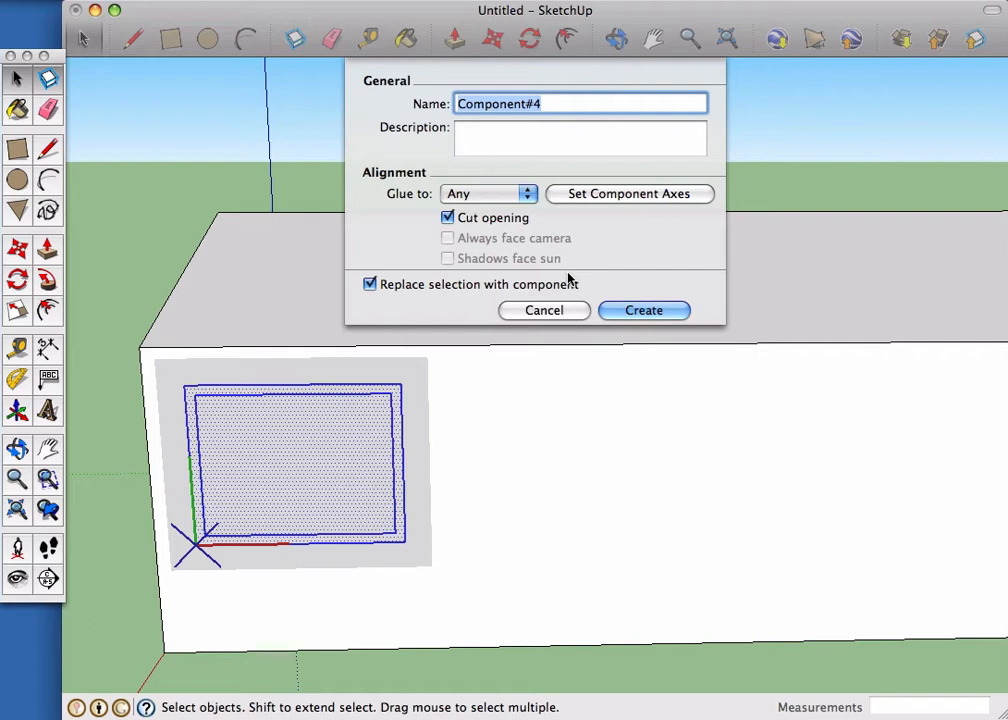
click(658, 316)
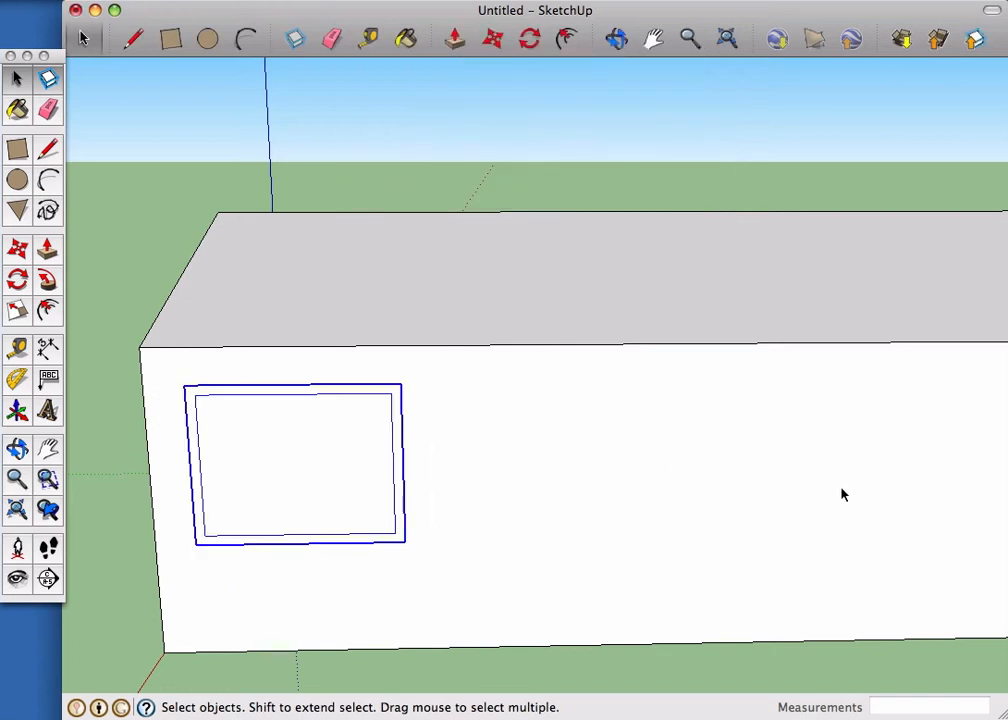
Copy the window component and paste the copy near the opposite end of the long front wall, at about the same height
scroll(823, 483, down, 3)
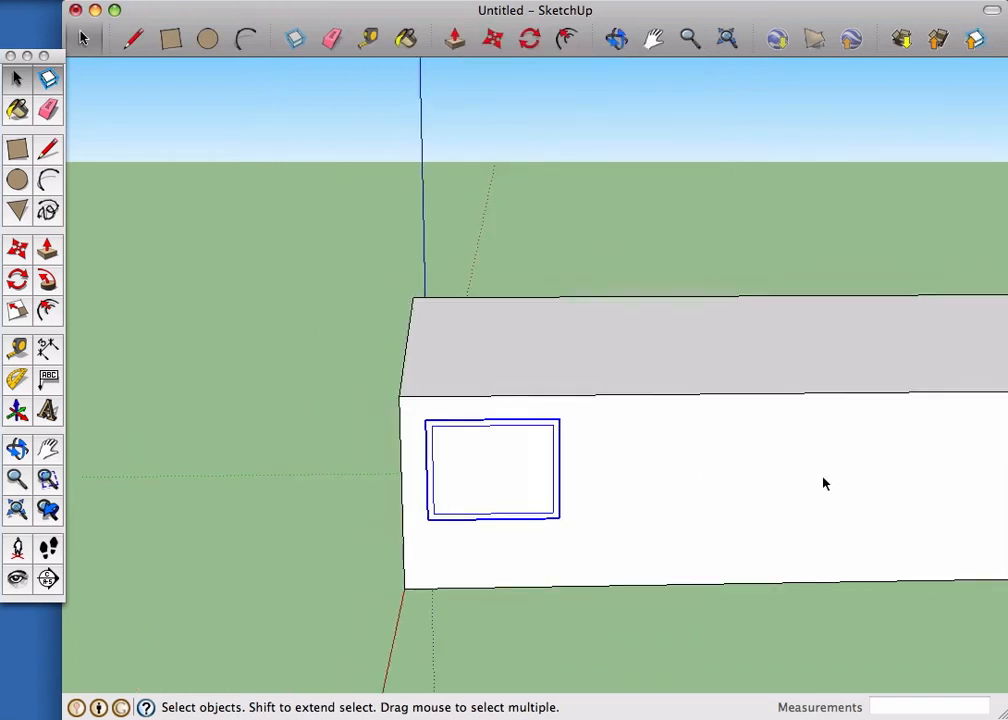
key(h)
drag(823, 478, 524, 473)
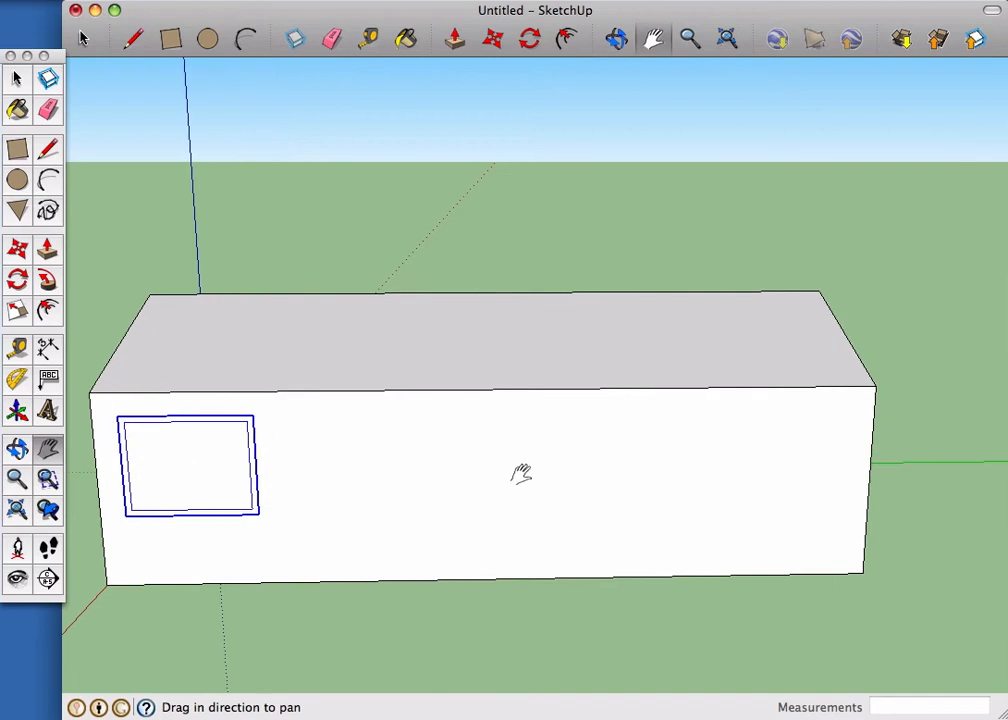
key(super+c)
key(super+v)
click(726, 503)
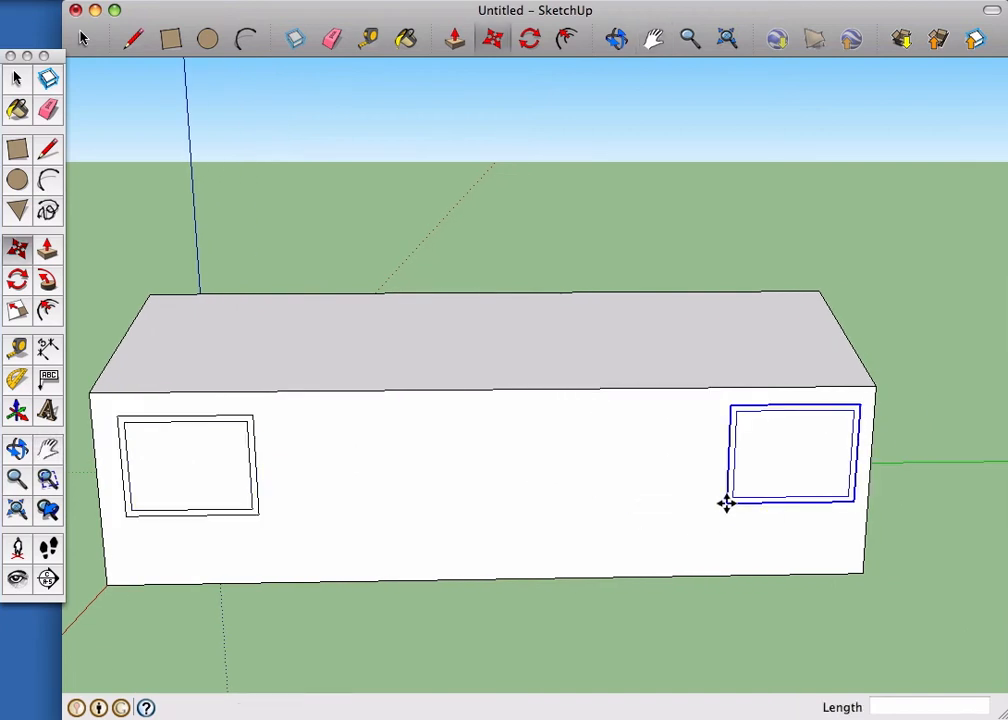
Paste two window copies onto the adjacent gable end wall, one near each side below the roof slopes
key(o)
drag(751, 499, 236, 484)
drag(716, 527, 612, 527)
key(super+v)
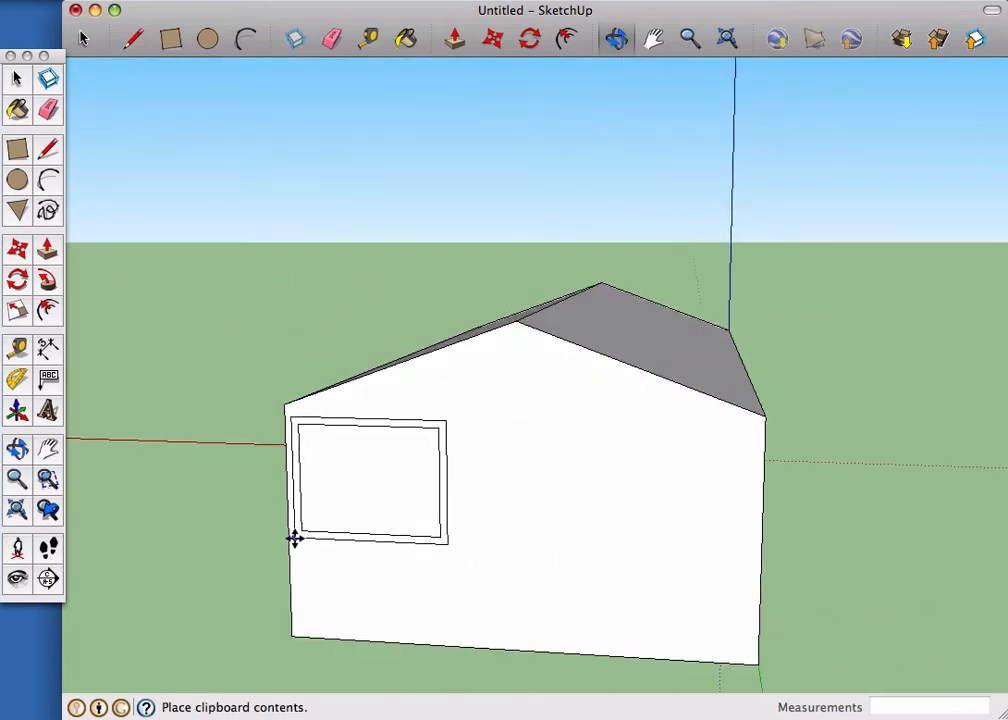
click(294, 537)
key(super+v)
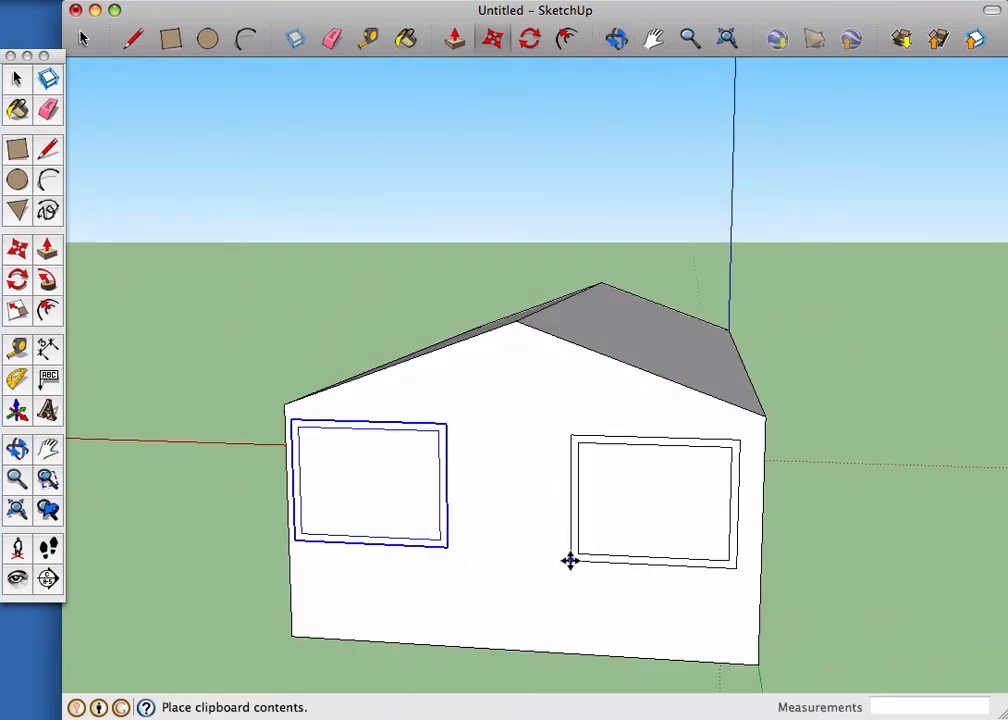
click(590, 562)
Paste two window copies onto the long back wall, one near each end at equal height
key(o)
mouse_move(686, 536)
mouse_down()
mouse_move(308, 522)
mouse_move(565, 522)
mouse_move(605, 540)
mouse_move(668, 542)
mouse_up()
key(super+v)
click(342, 539)
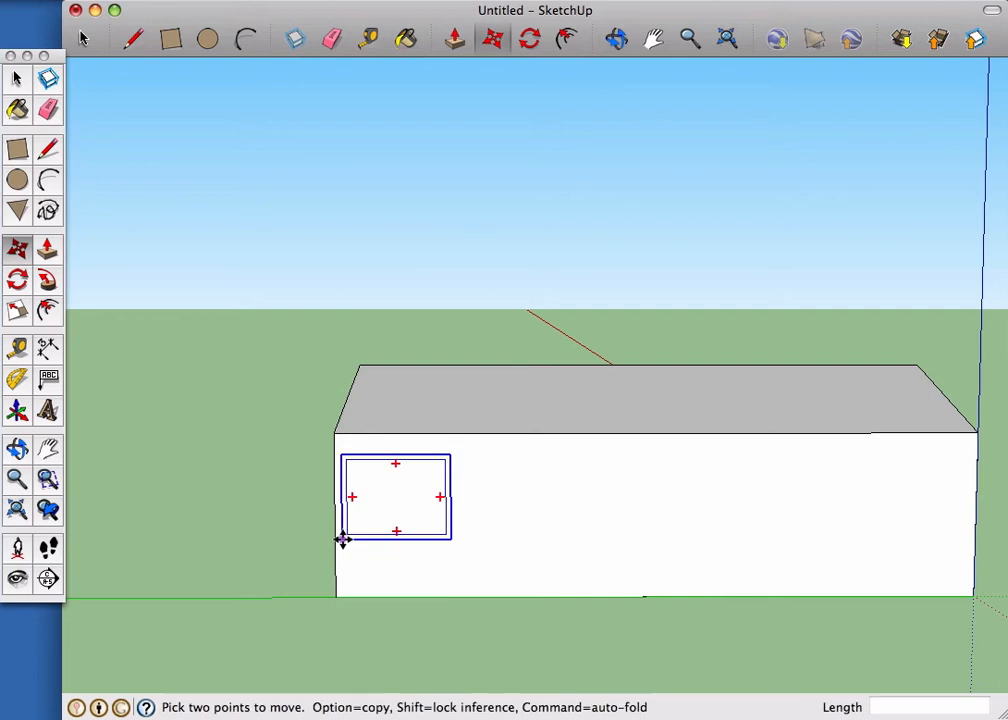
key(super+v)
click(856, 540)
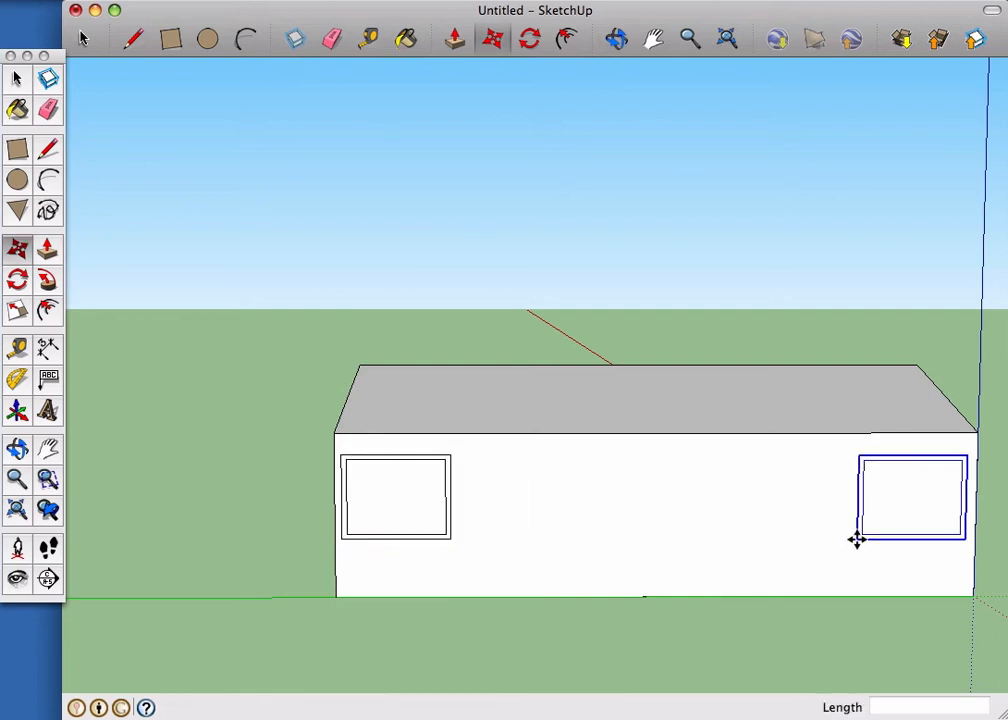
Paste two window copies onto the remaining gable end wall, one near each side below the horizontal gable line
key(o)
drag(793, 529, 428, 533)
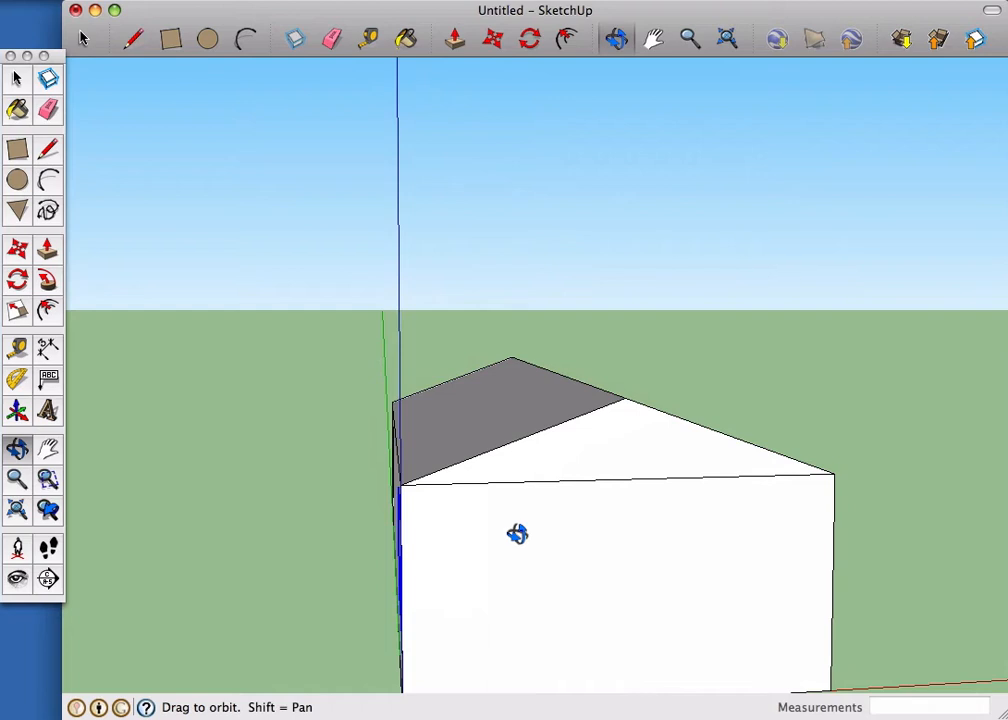
key(super+v)
click(411, 632)
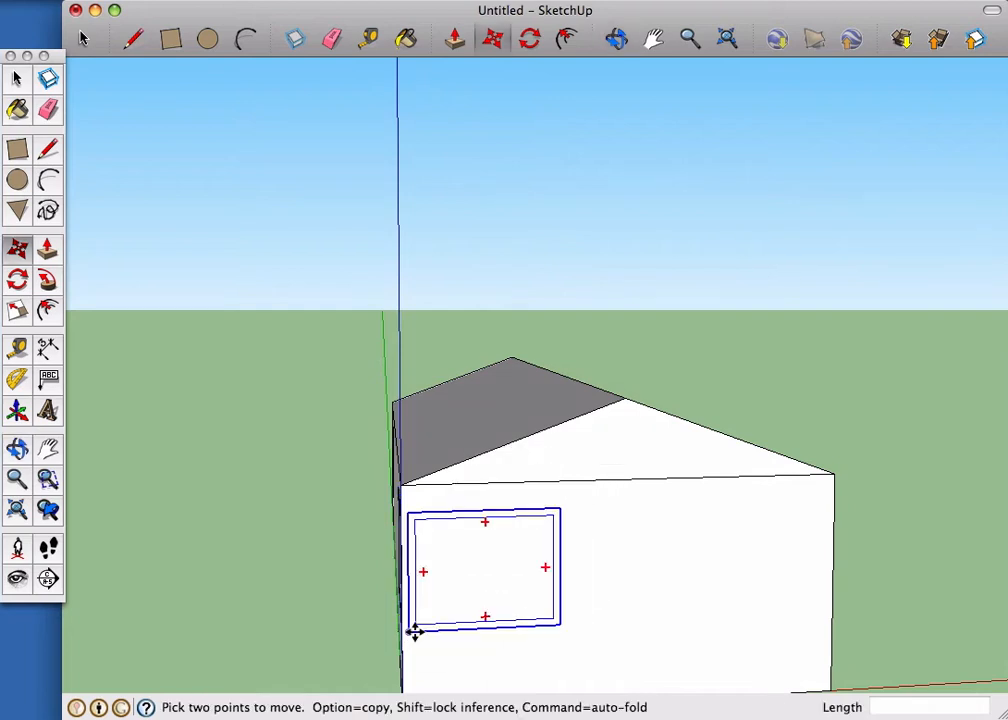
key(super+v)
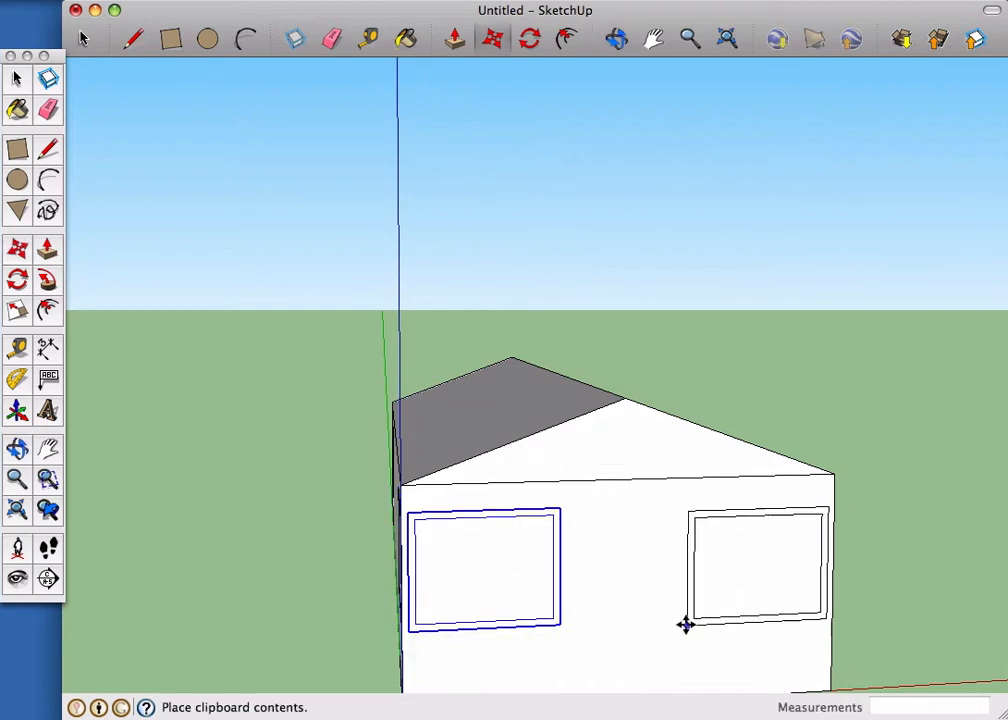
click(682, 623)
Open the original window component near the left corner of the long front wall for editing
key(o)
drag(788, 594, 201, 542)
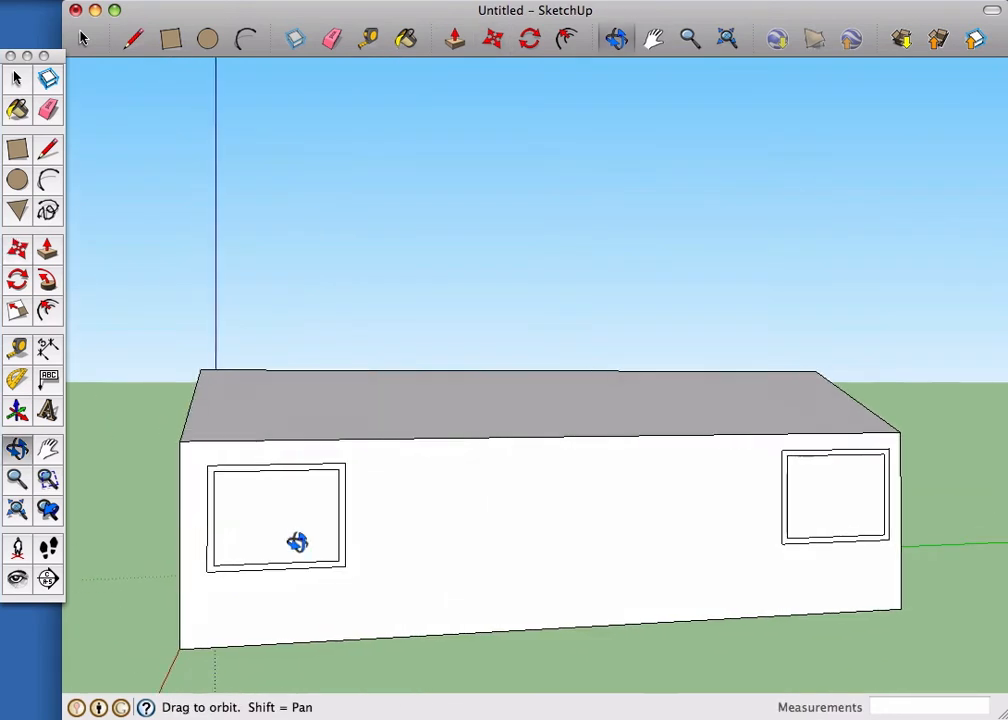
scroll(151, 545, up, 1)
scroll(246, 545, up, 3)
scroll(334, 547, down, 1)
key(space)
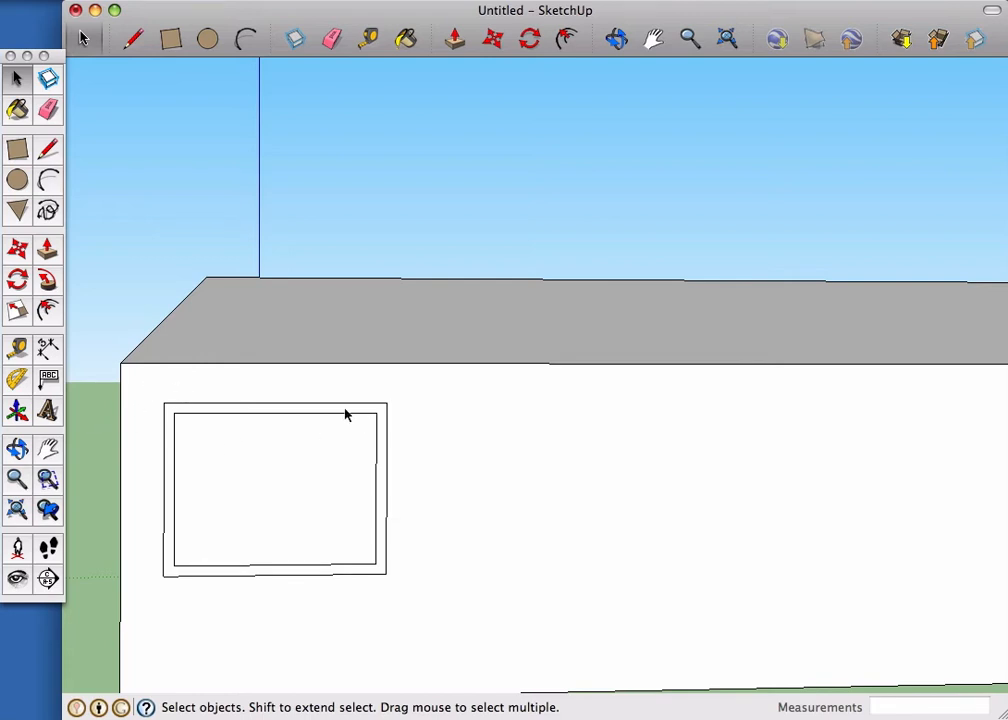
scroll(345, 414, down, 1)
double_click(317, 415)
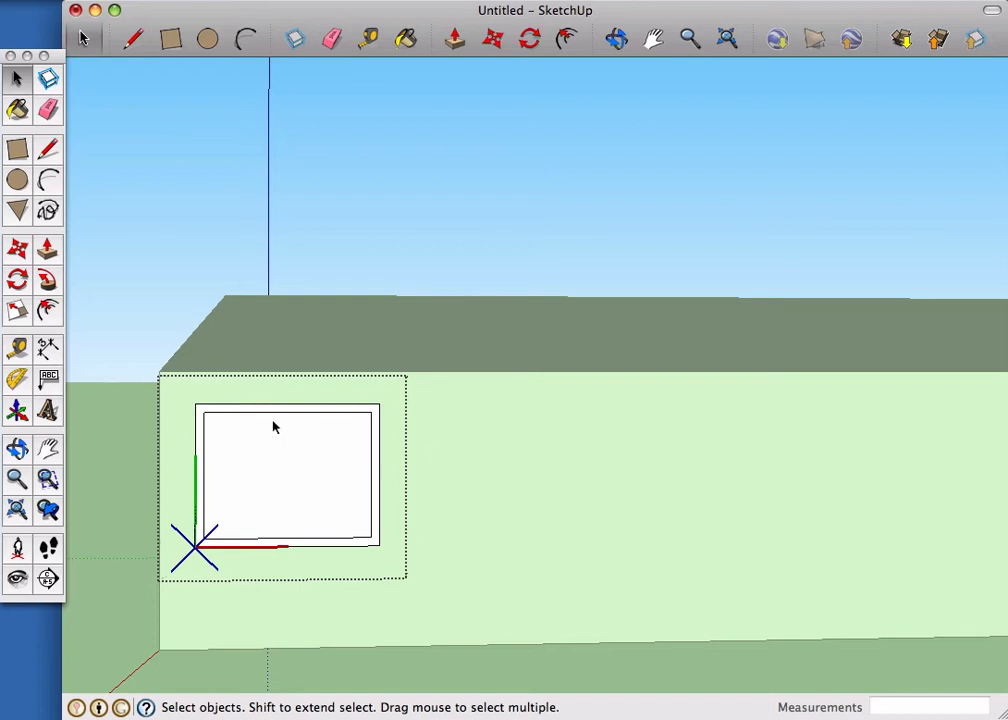
scroll(225, 432, up, 3)
scroll(223, 430, down, 1)
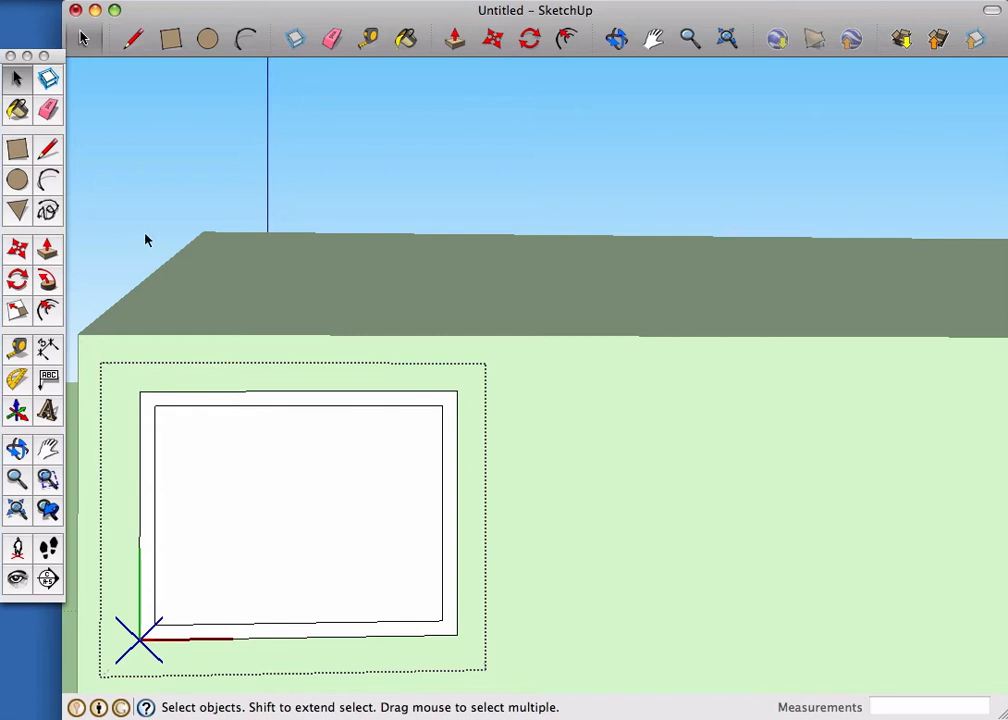
Paint the window component's frame with the brown wood slat material from the Blinds collection
key(b)
click(268, 270)
click(268, 272)
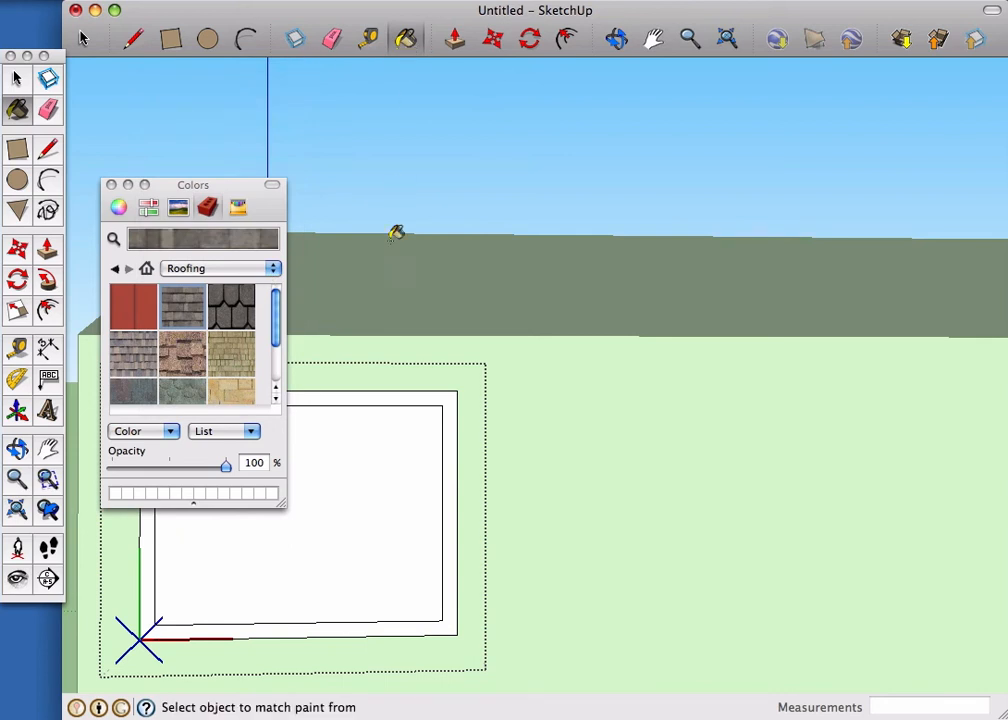
click(253, 272)
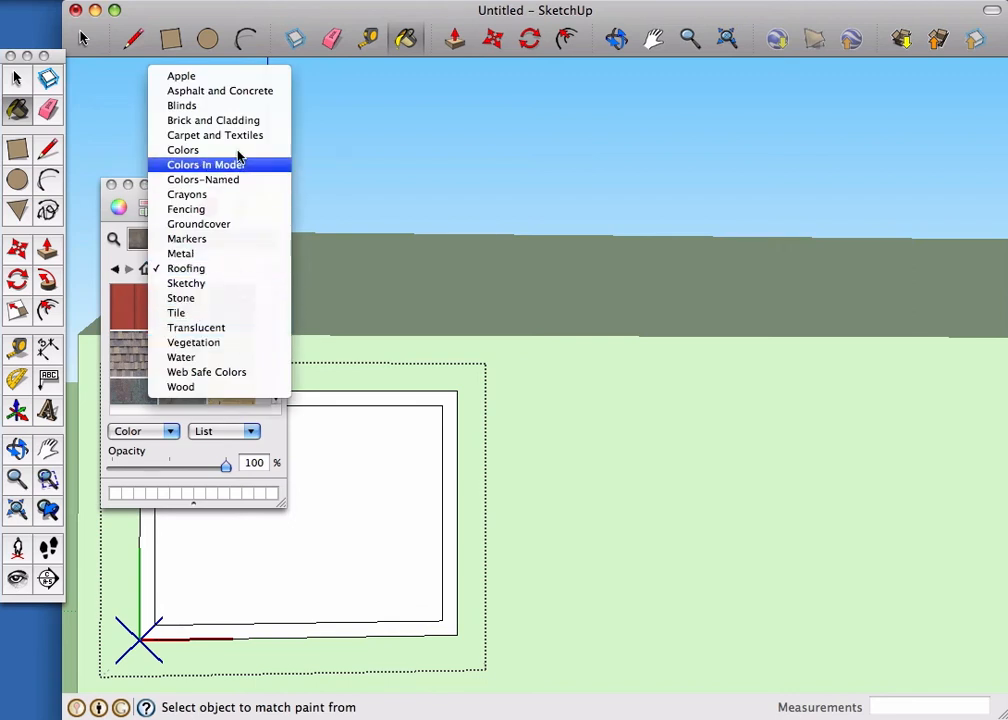
click(214, 106)
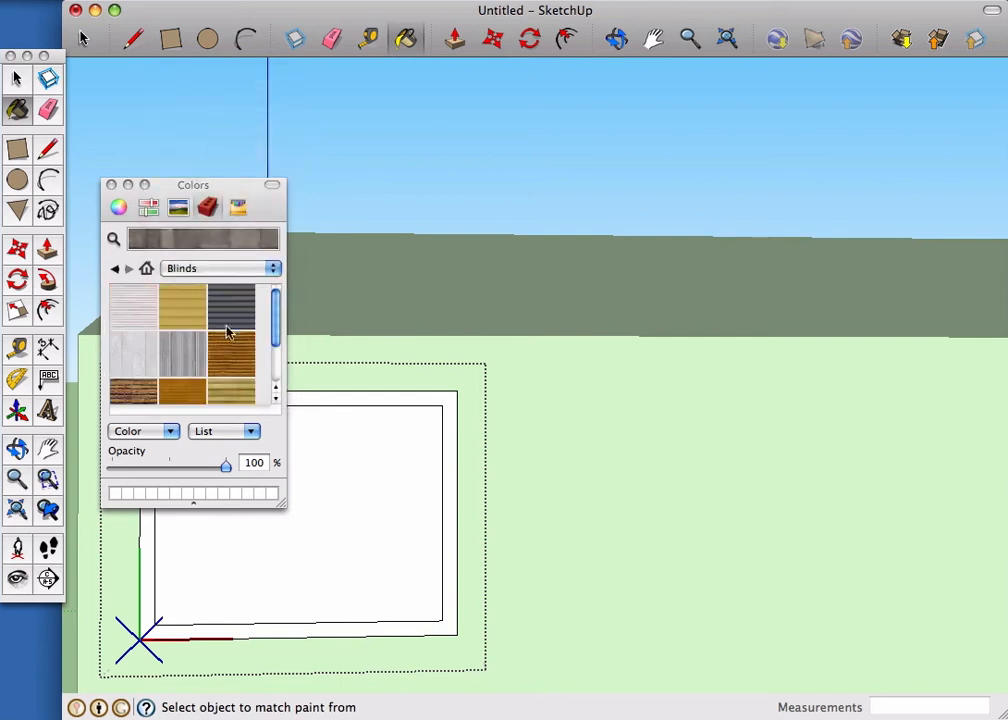
click(233, 352)
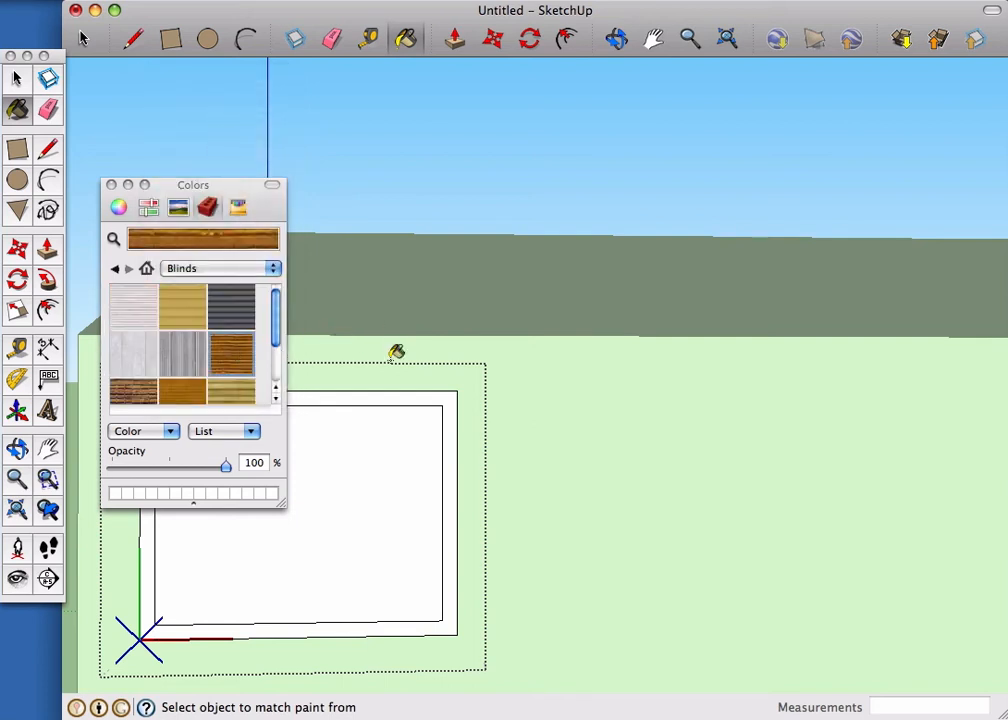
click(414, 396)
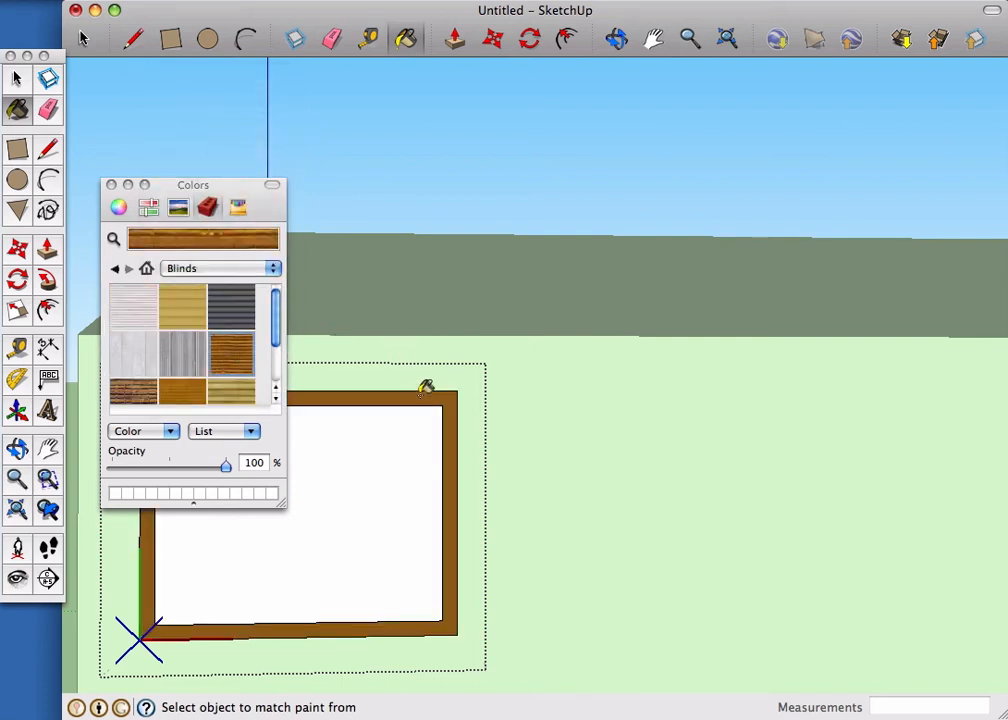
scroll(425, 388, down, 5)
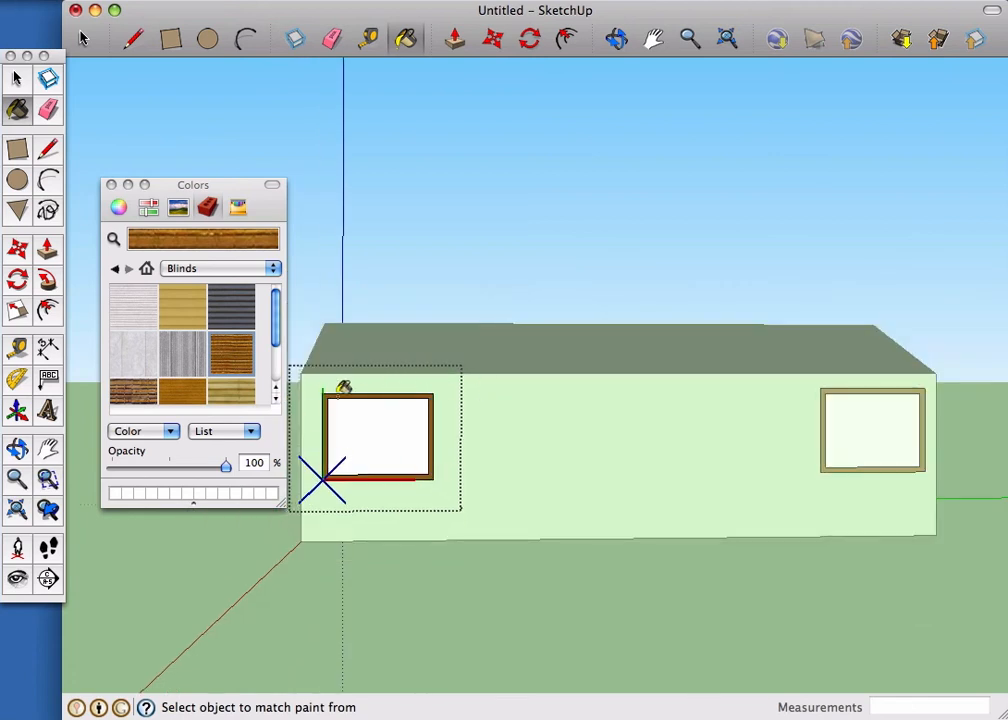
scroll(350, 395, up, 4)
scroll(344, 401, down, 4)
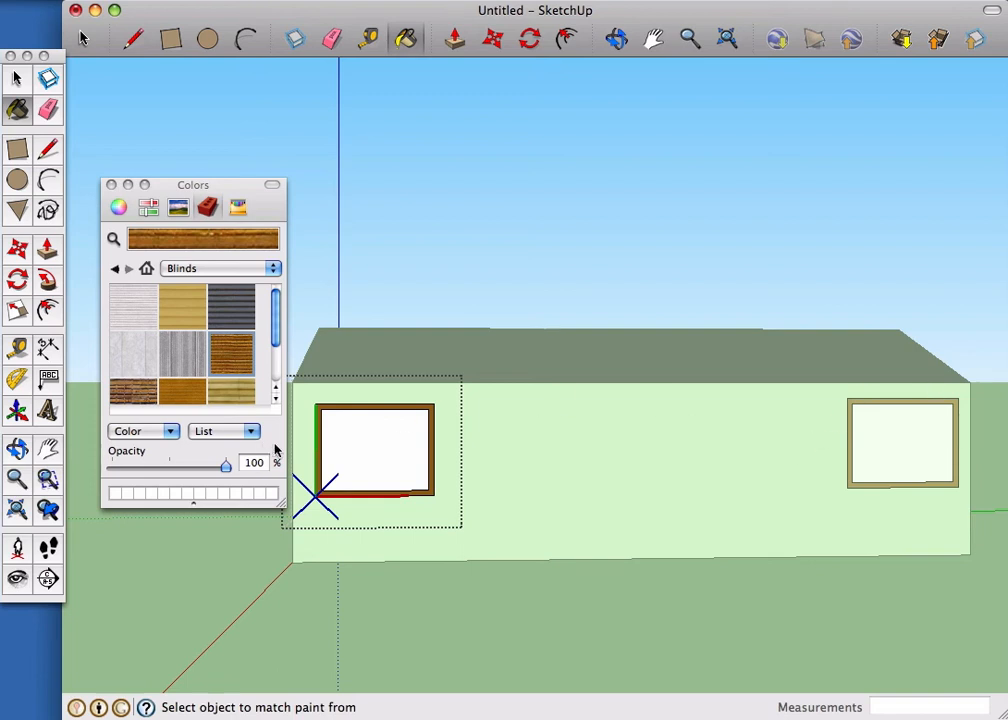
Paint the window component's pane with the pale diamond-patterned glass material from the Translucent collection
click(259, 276)
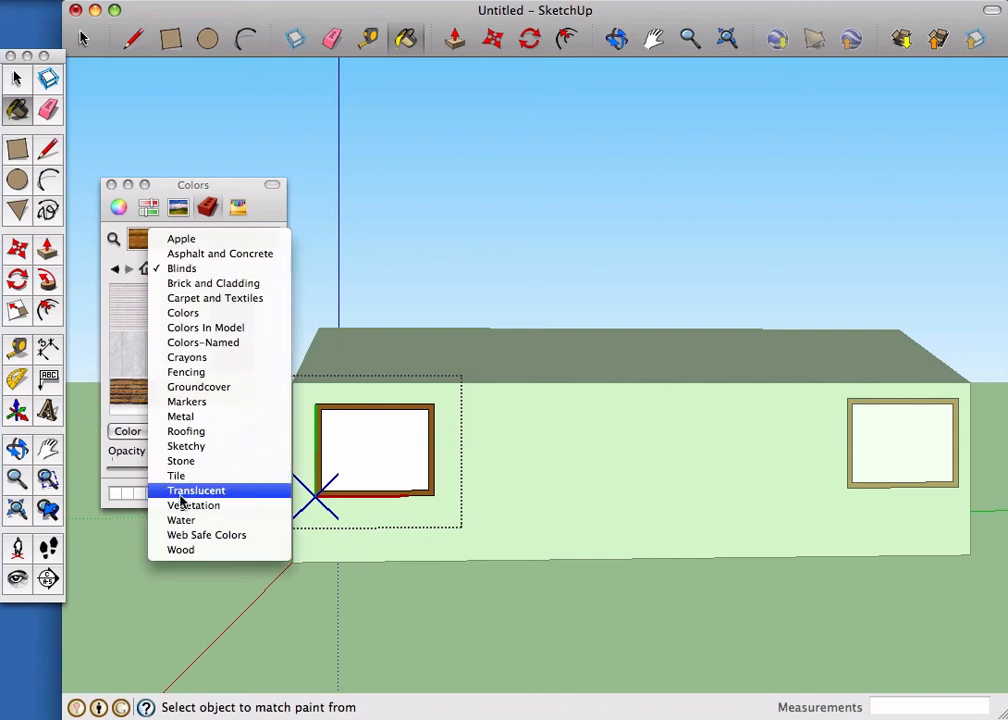
click(214, 492)
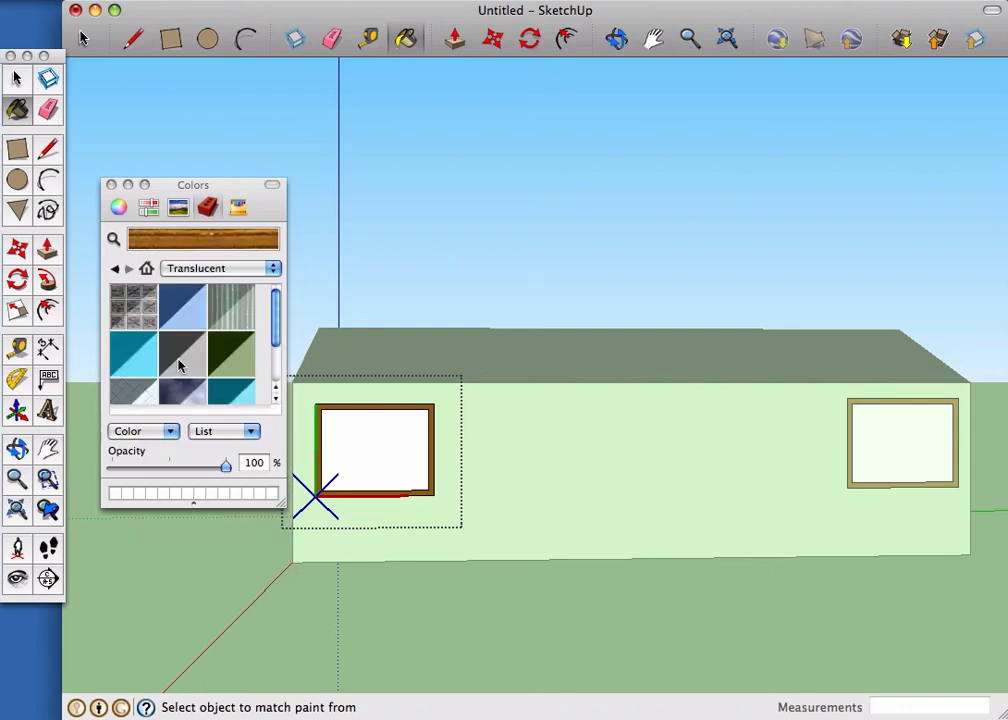
scroll(165, 355, down, 3)
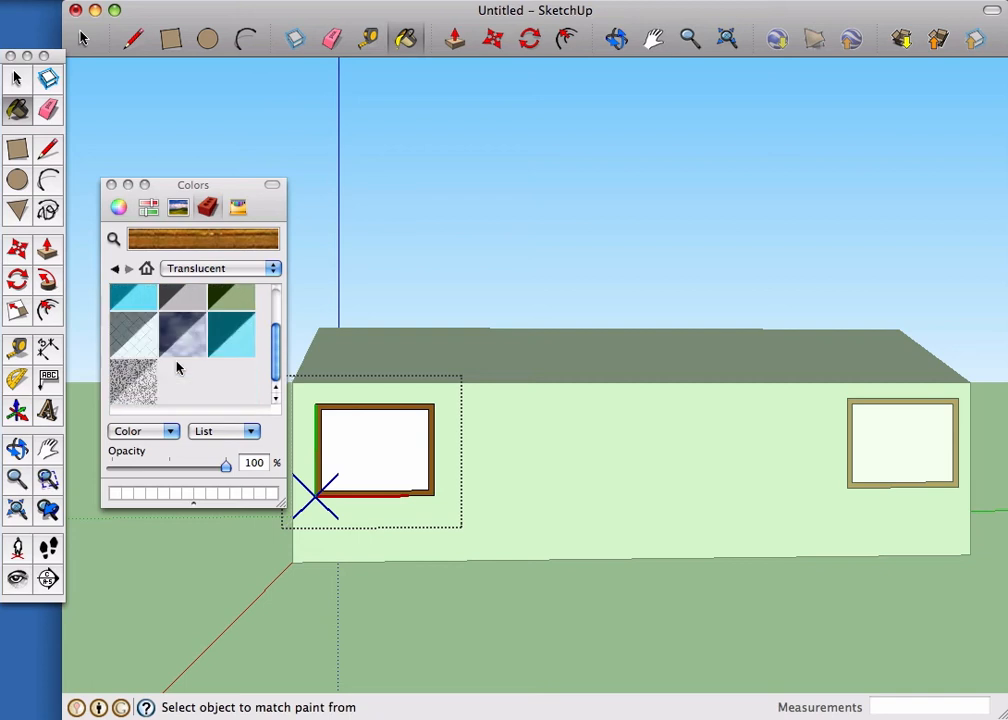
scroll(170, 370, up, 3)
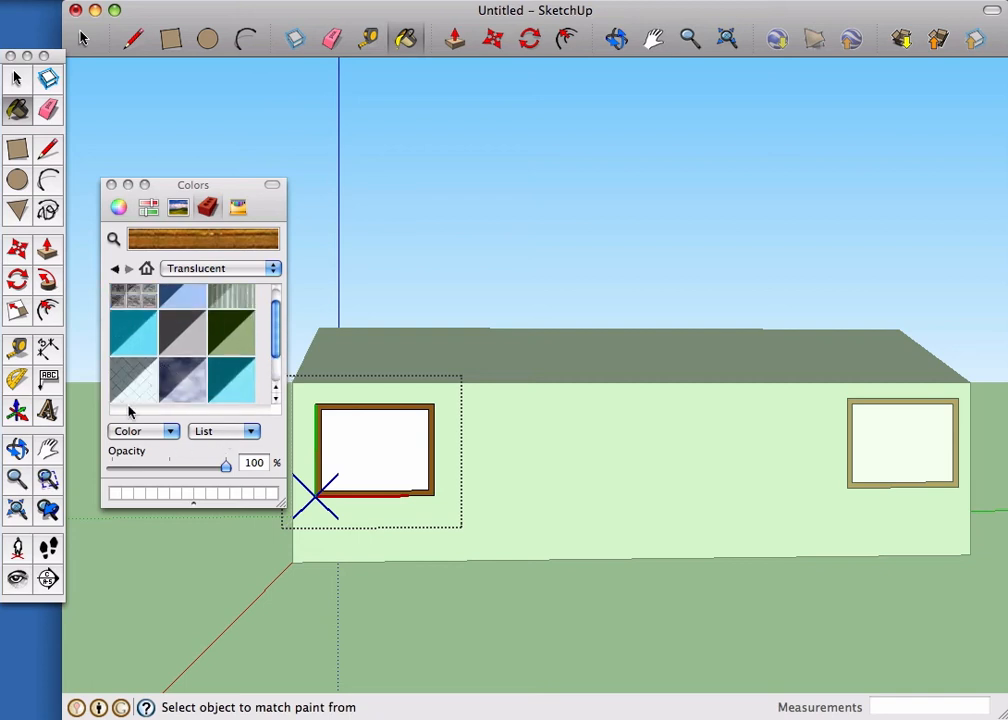
click(136, 393)
click(388, 461)
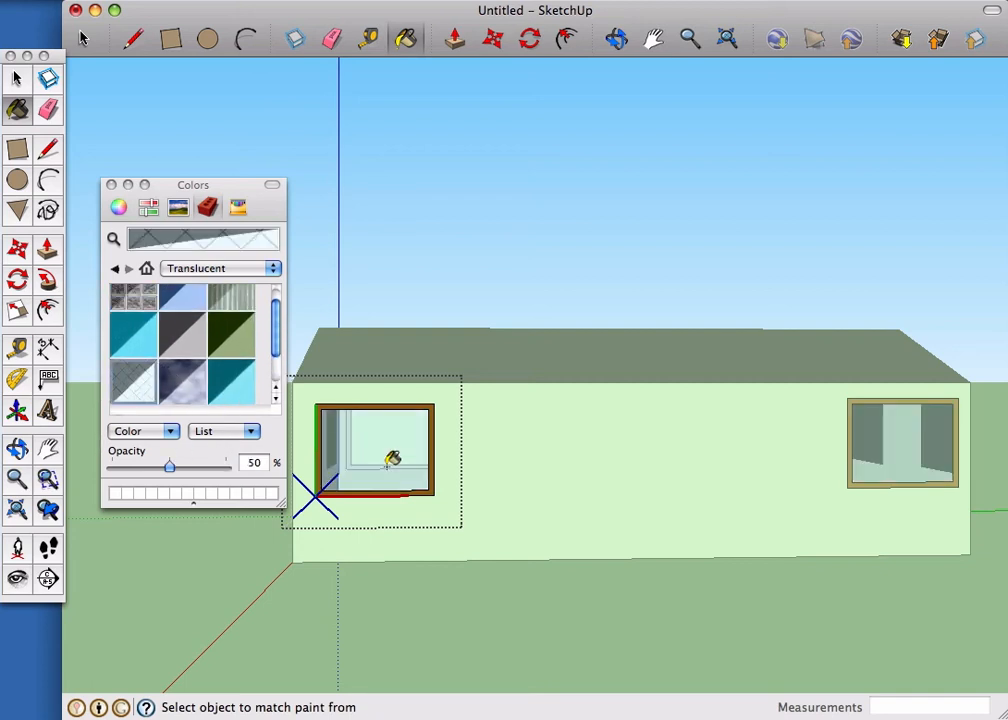
Examine the translucent panes on all window copies from around the house and look through them into the interior
mouse_move(371, 440)
middle_down()
mouse_move(479, 430)
mouse_move(288, 437)
mouse_move(715, 443)
mouse_move(381, 447)
middle_up()
drag(381, 447, 359, 446)
scroll(747, 443, up, 7)
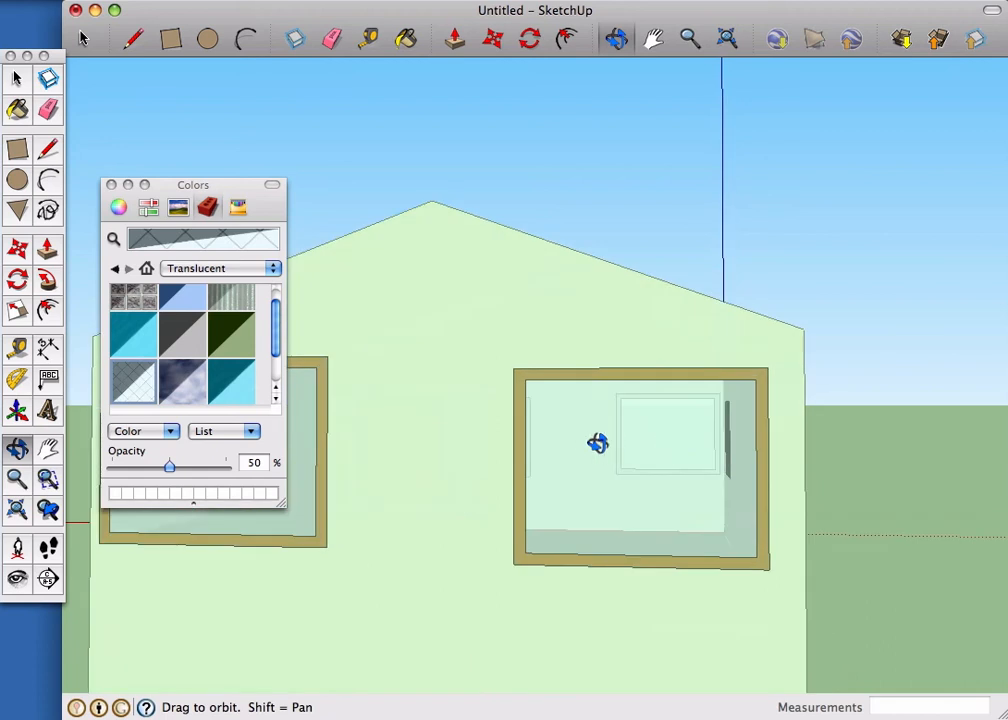
scroll(600, 443, up, 1)
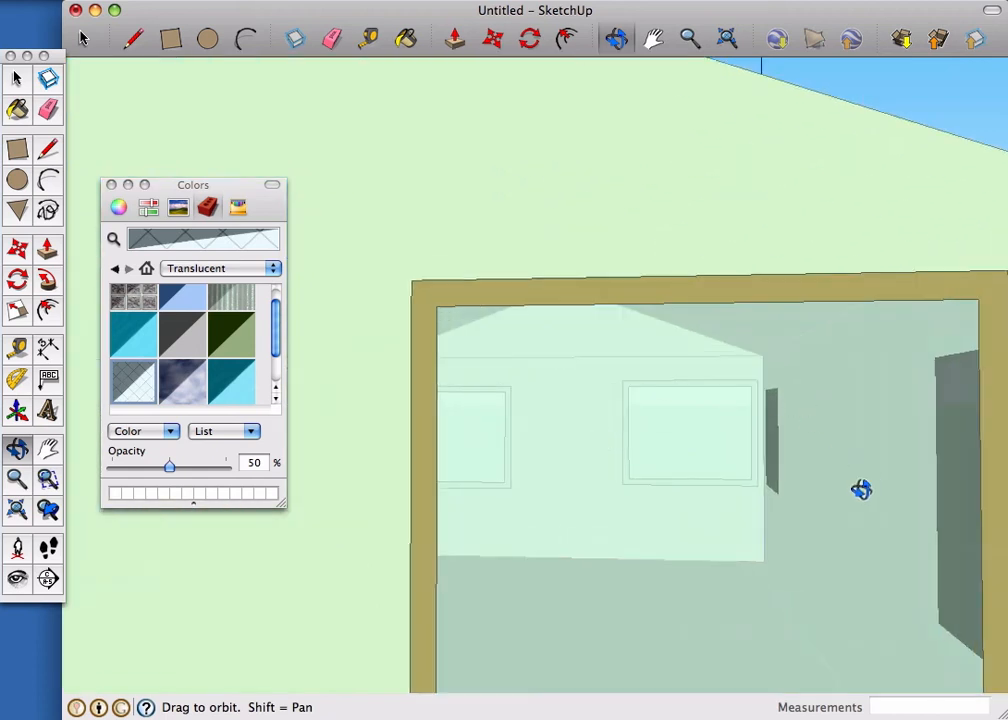
scroll(756, 452, up, 5)
scroll(737, 455, up, 1)
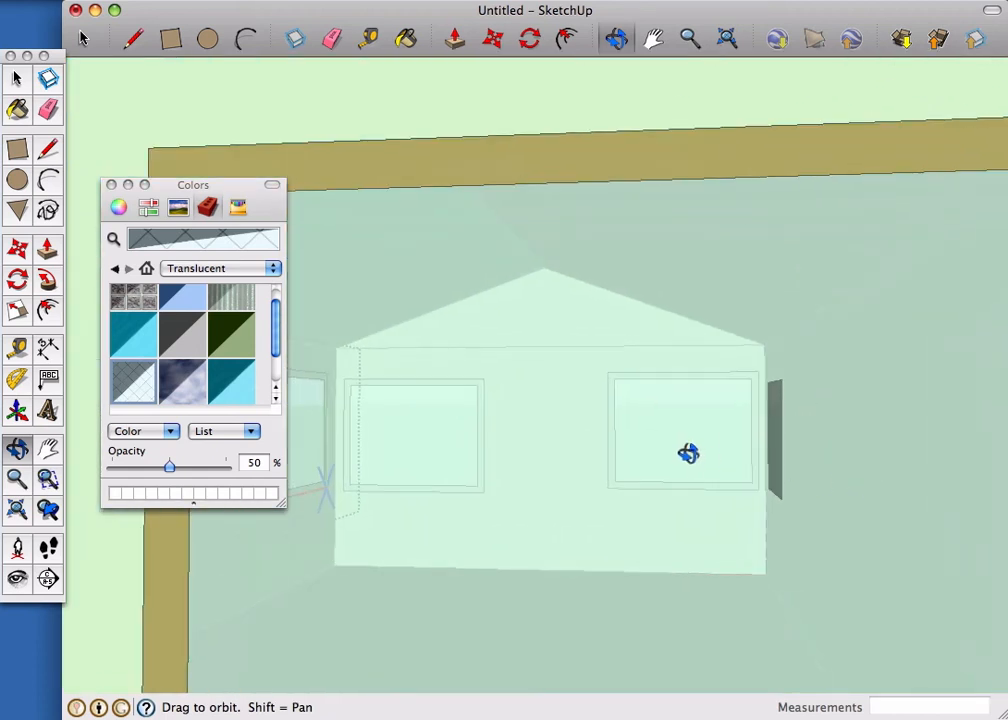
scroll(675, 458, up, 6)
drag(550, 419, 770, 414)
scroll(738, 414, down, 4)
drag(475, 421, 880, 421)
scroll(565, 367, down, 2)
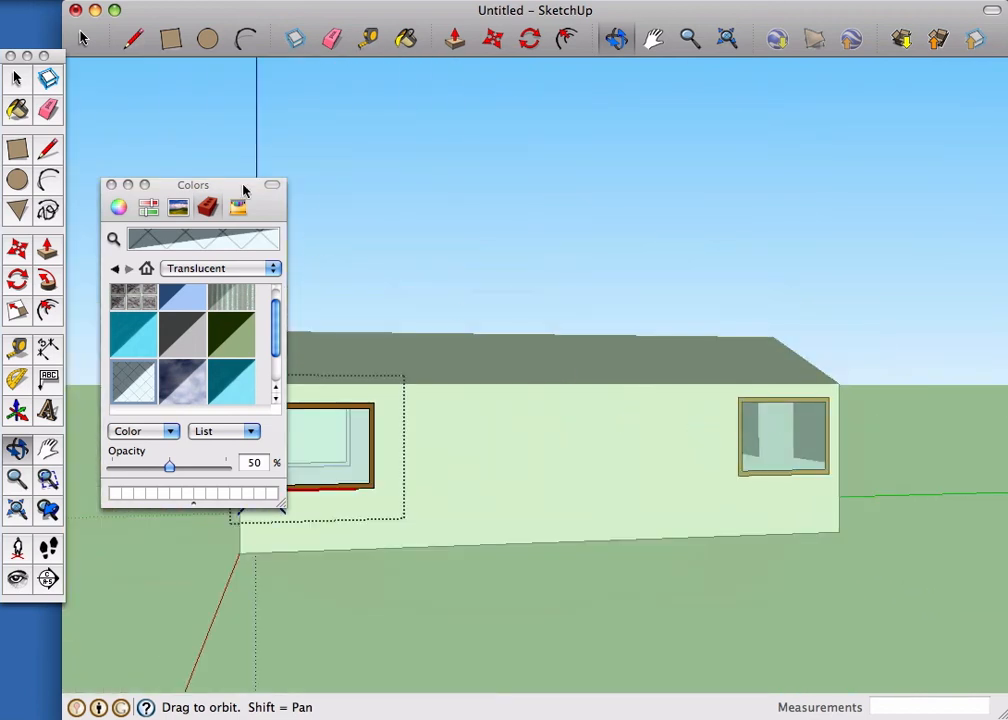
Close the materials window and leave the window component's editing mode
click(110, 185)
drag(682, 551, 625, 553)
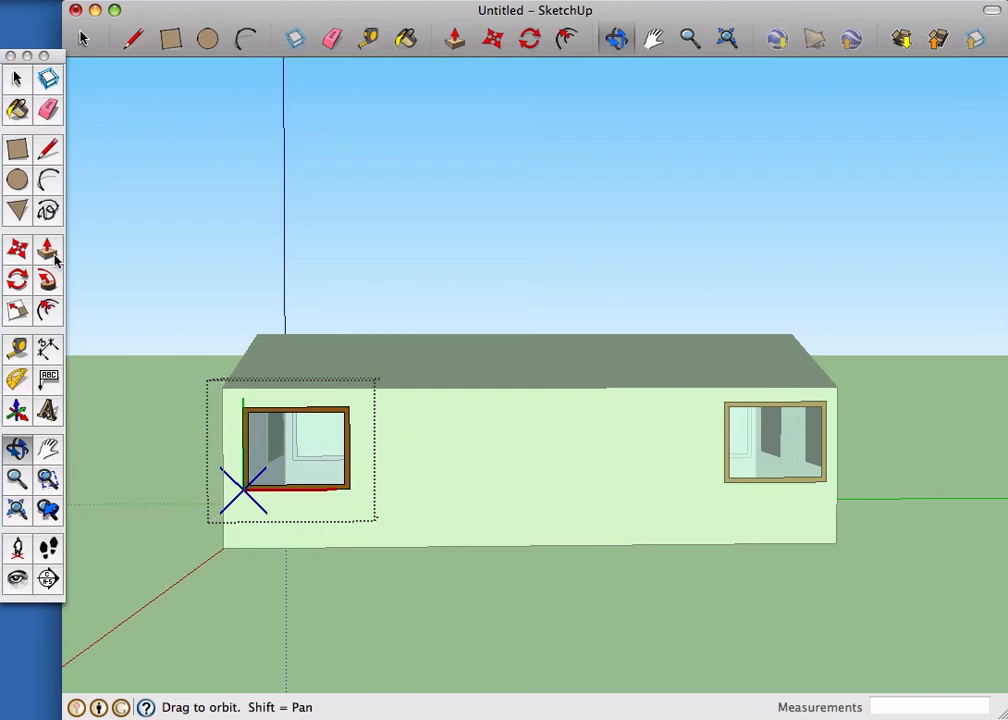
key(space)
click(490, 616)
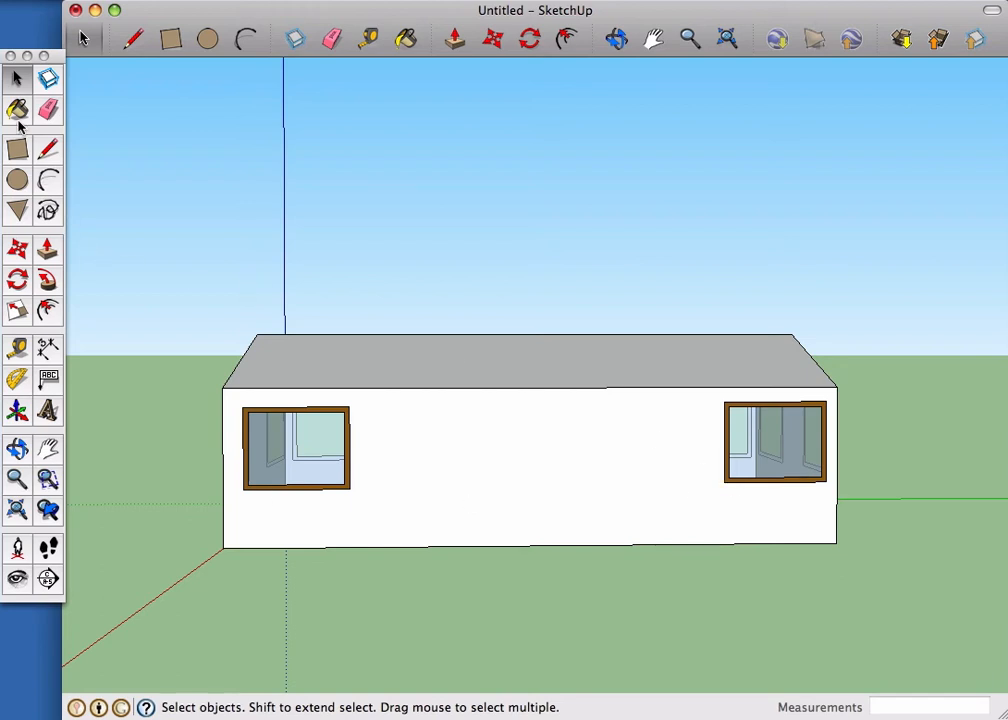
Draw a door rectangle at the base of the long front wall, midway between the two windows
click(17, 150)
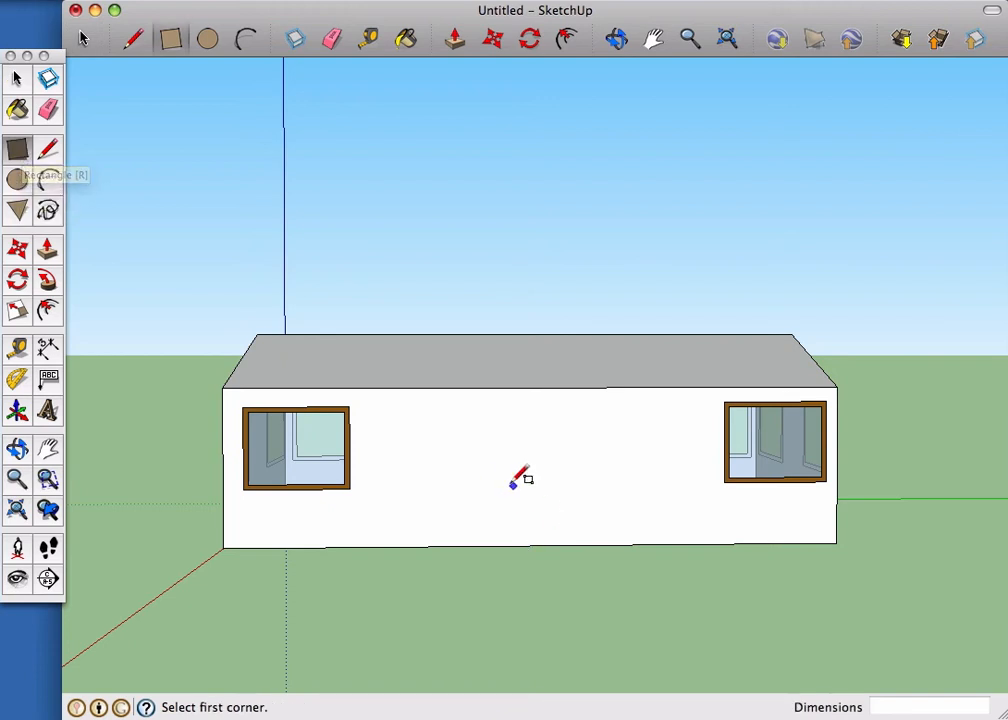
click(462, 481)
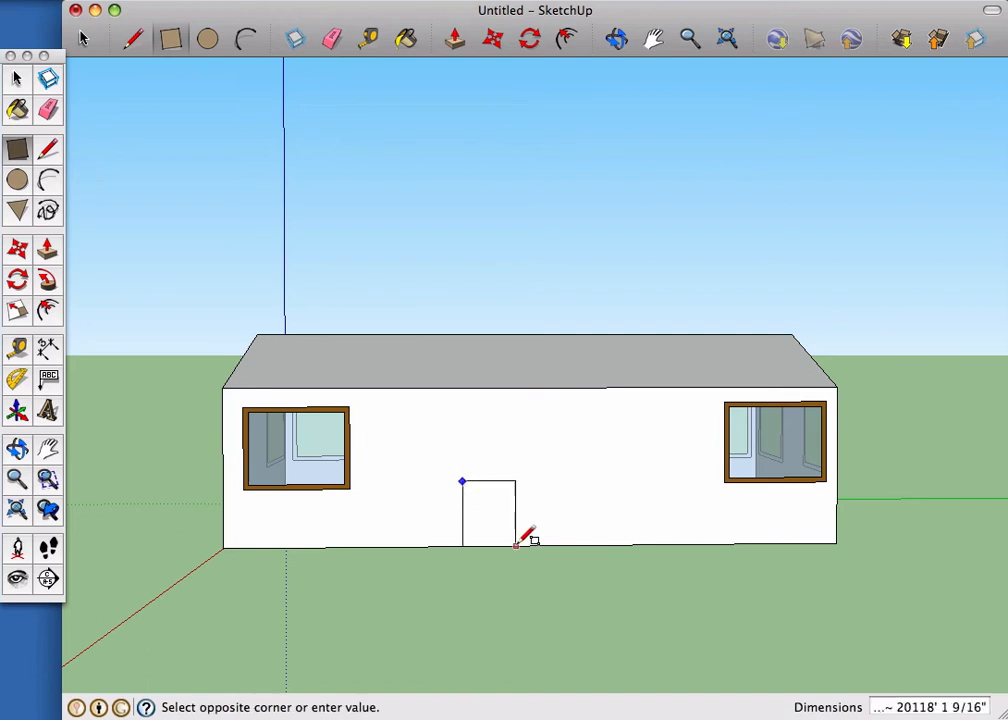
click(519, 546)
Offset the door rectangle's outline slightly inward to form a narrow frame
scroll(500, 513, up, 5)
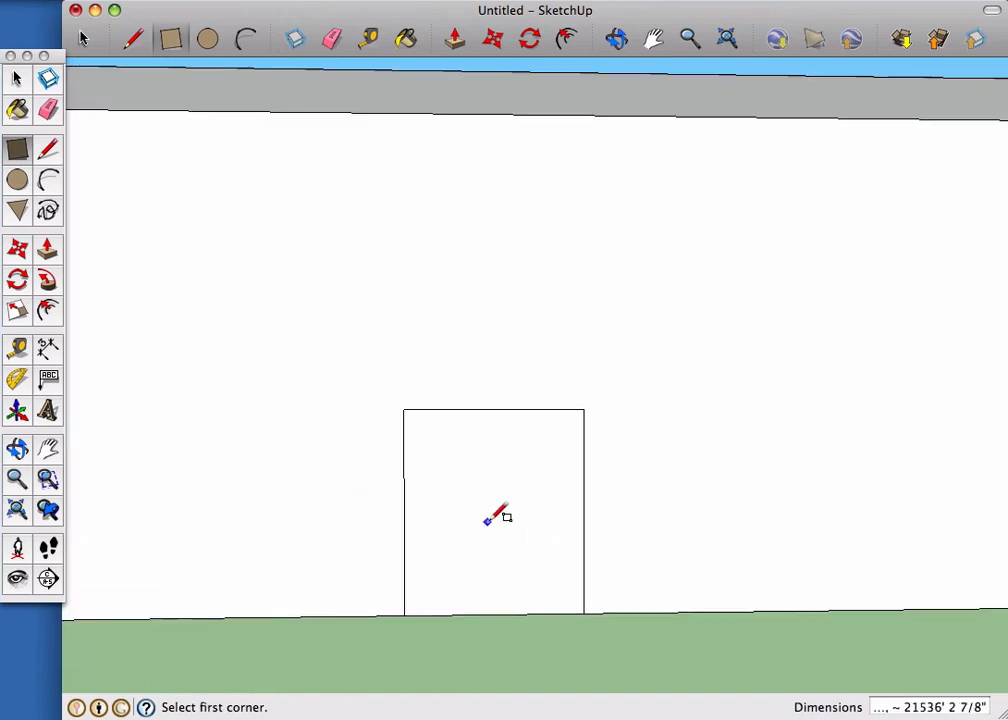
key(f)
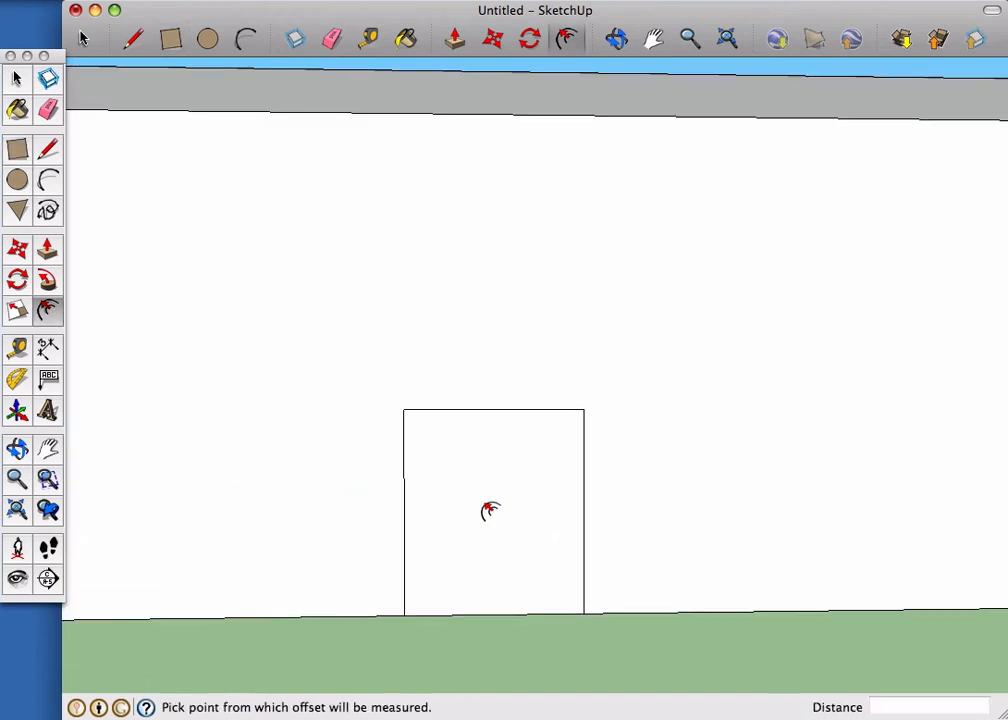
click(421, 450)
click(422, 452)
scroll(560, 590, up, 3)
Move the inner outline's bottom edge down about 1791' 6" onto the wall's base line
key(space)
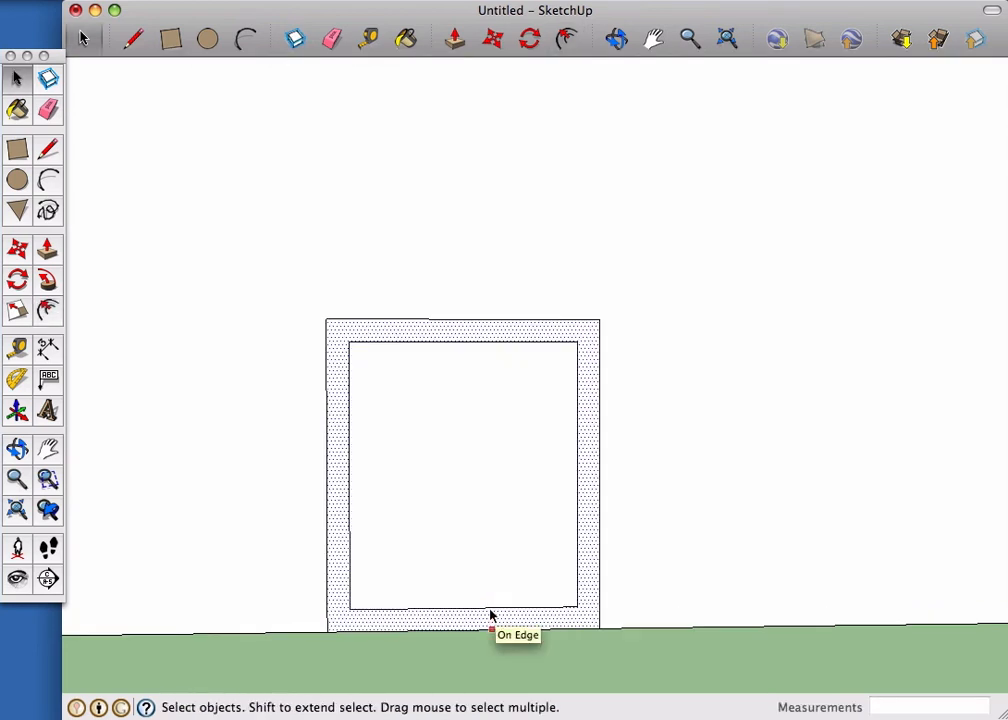
click(490, 612)
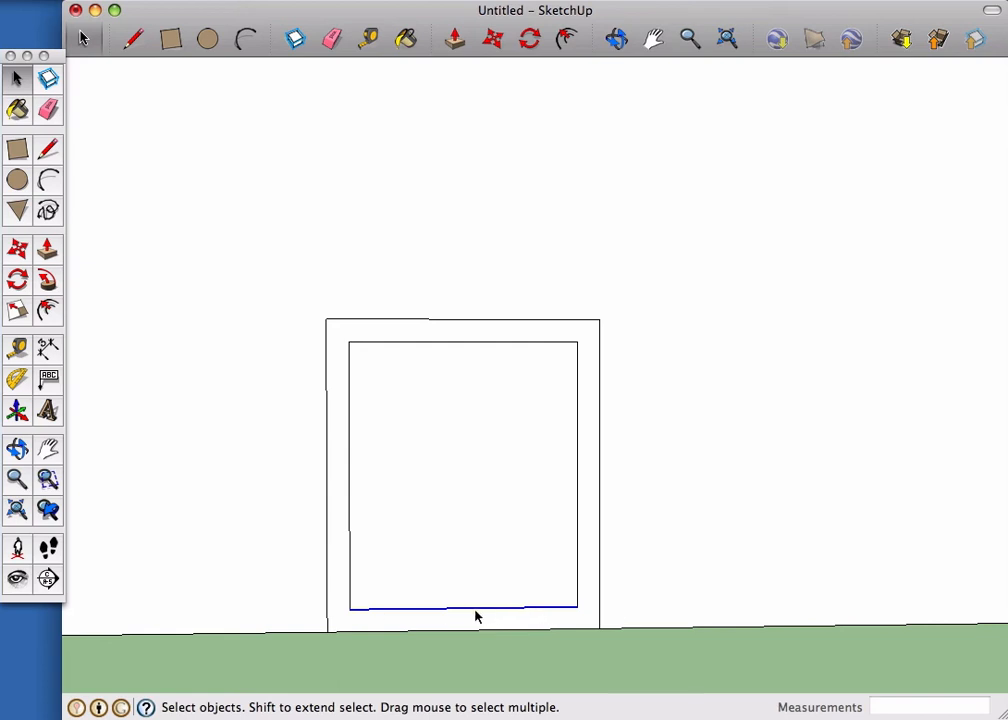
key(m)
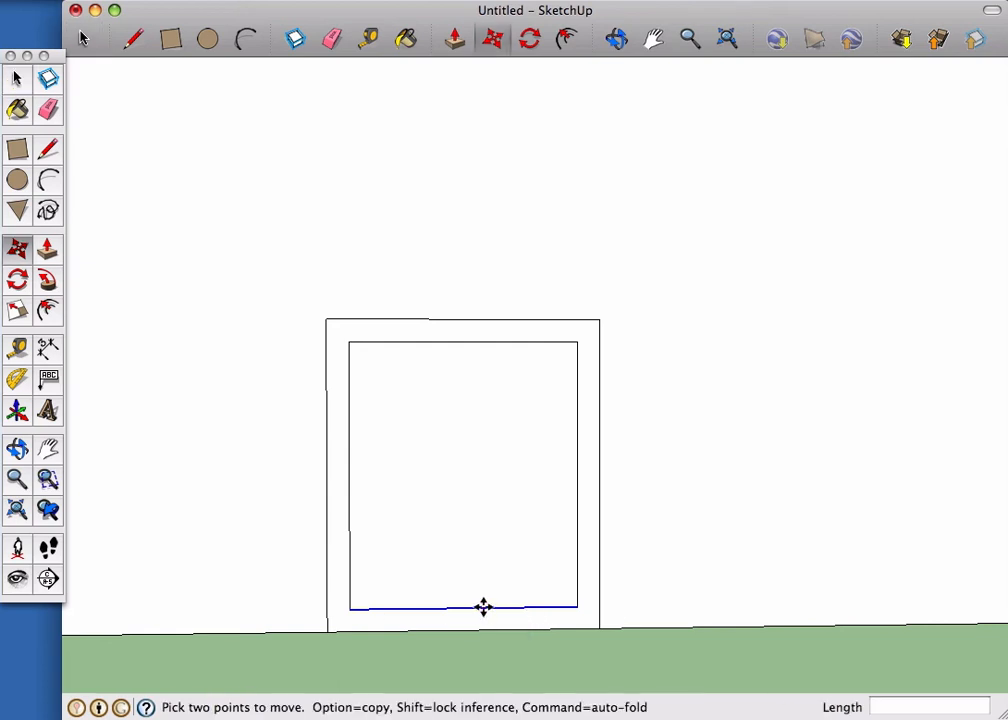
click(483, 609)
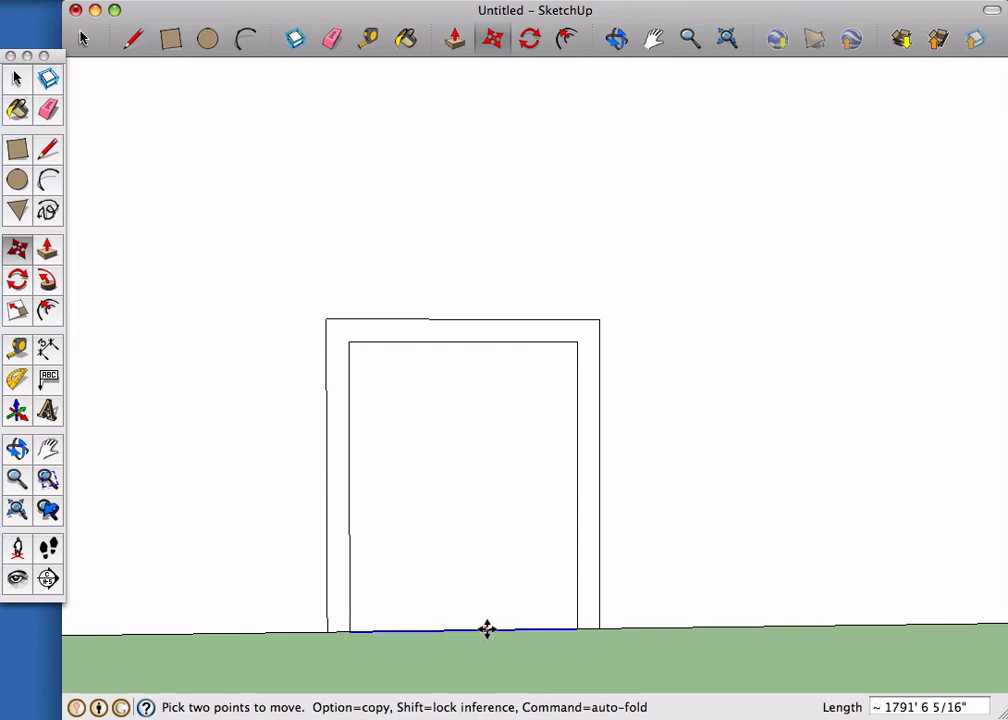
scroll(483, 628, down, 4)
Make the whole door outline a component glued to any face, with Cut opening and Replace selection with component enabled
key(space)
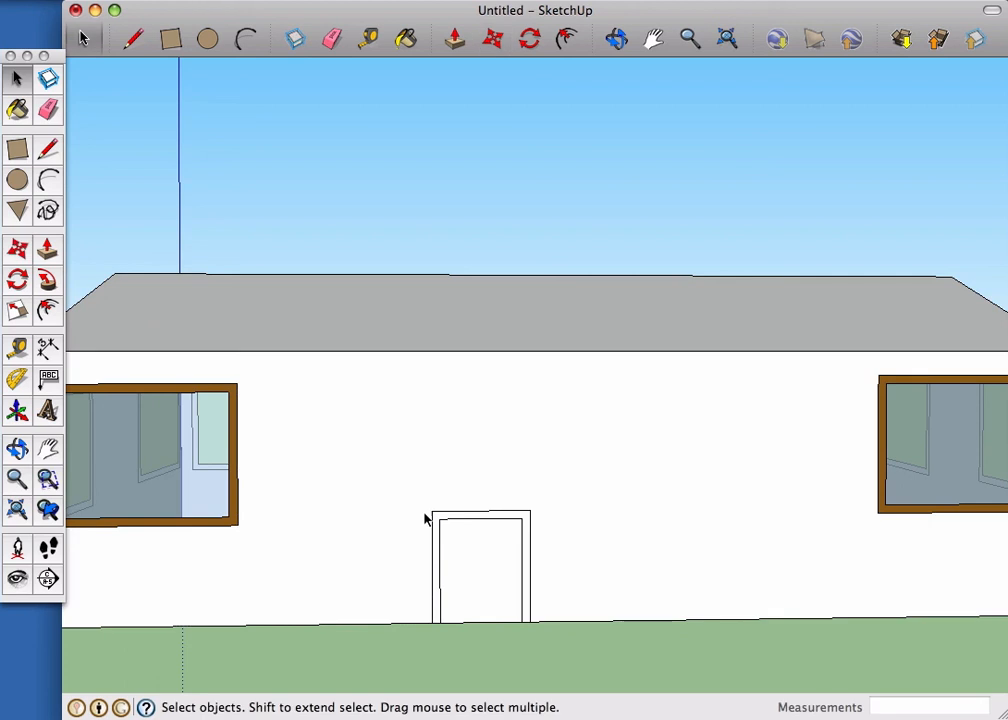
drag(432, 553, 539, 633)
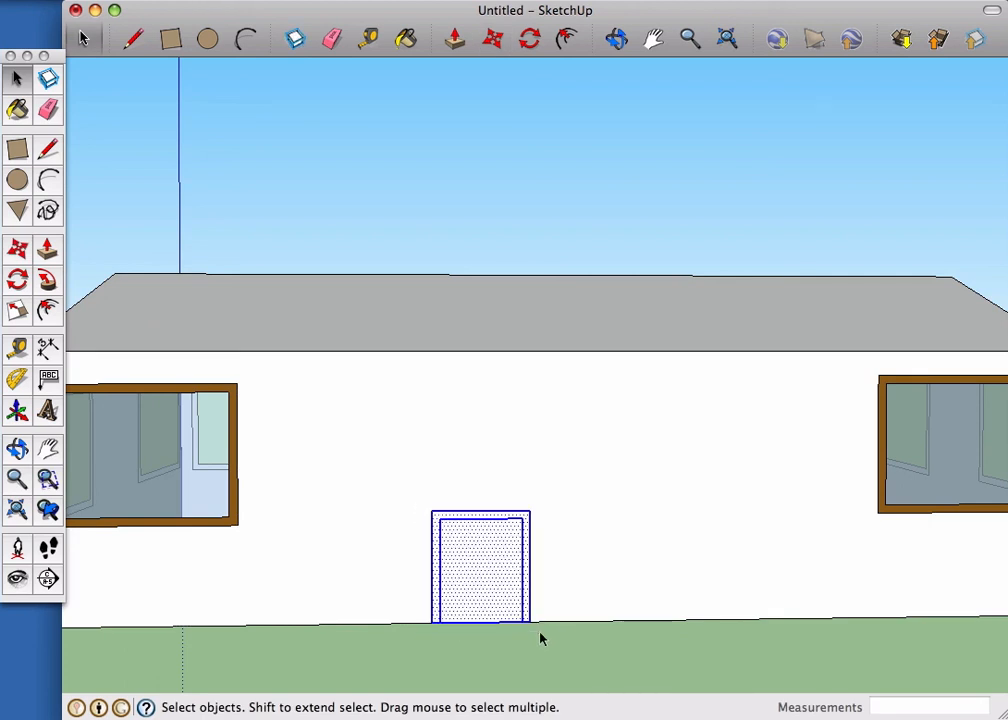
key(g)
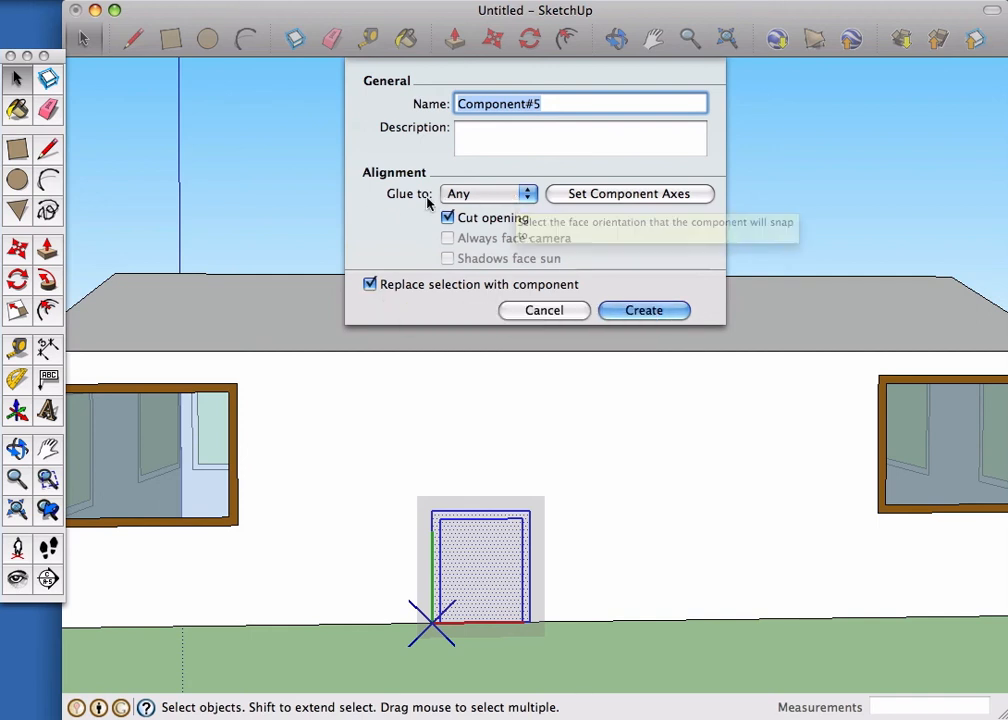
click(644, 310)
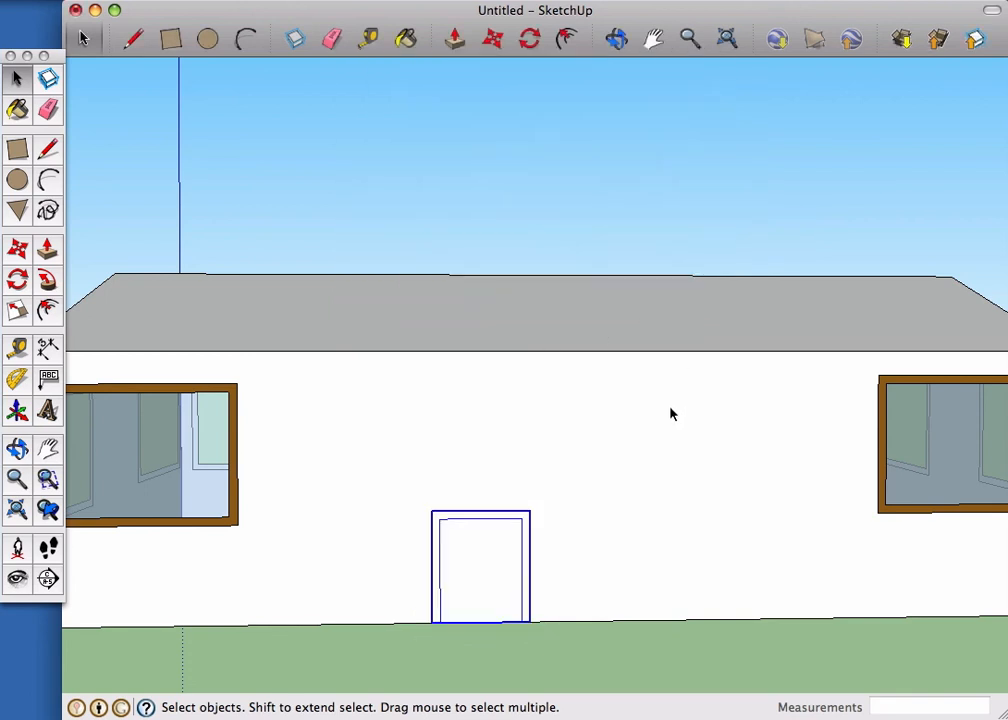
Paste a copy of the door component at the base of the long back wall, between its two windows
middle_drag(763, 531, 133, 525)
middle_drag(711, 524, 590, 529)
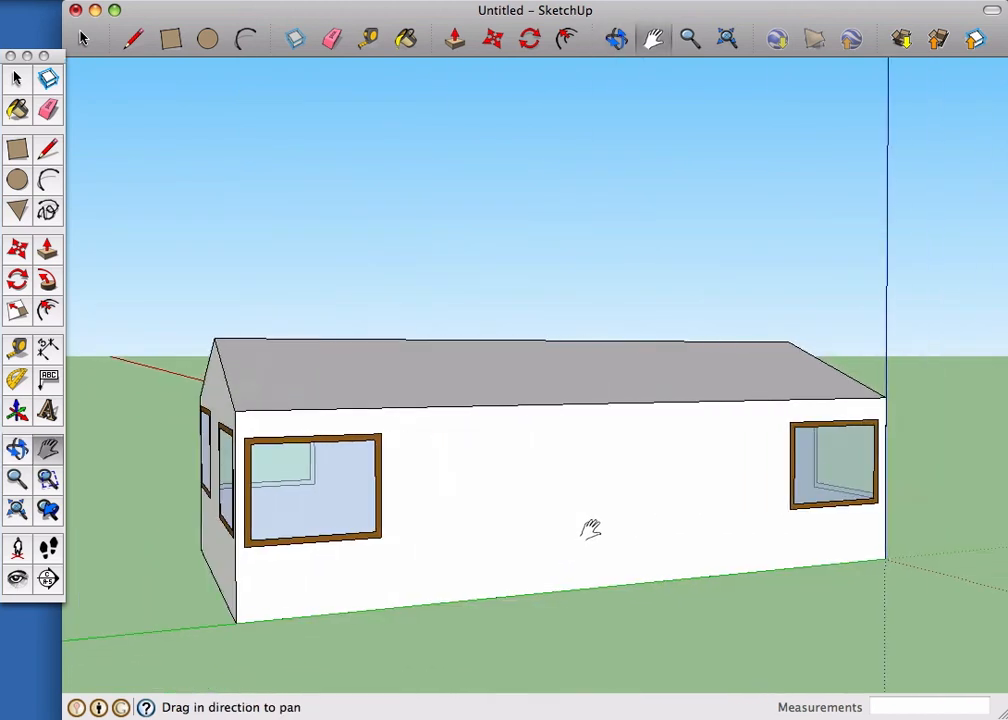
key(super+v)
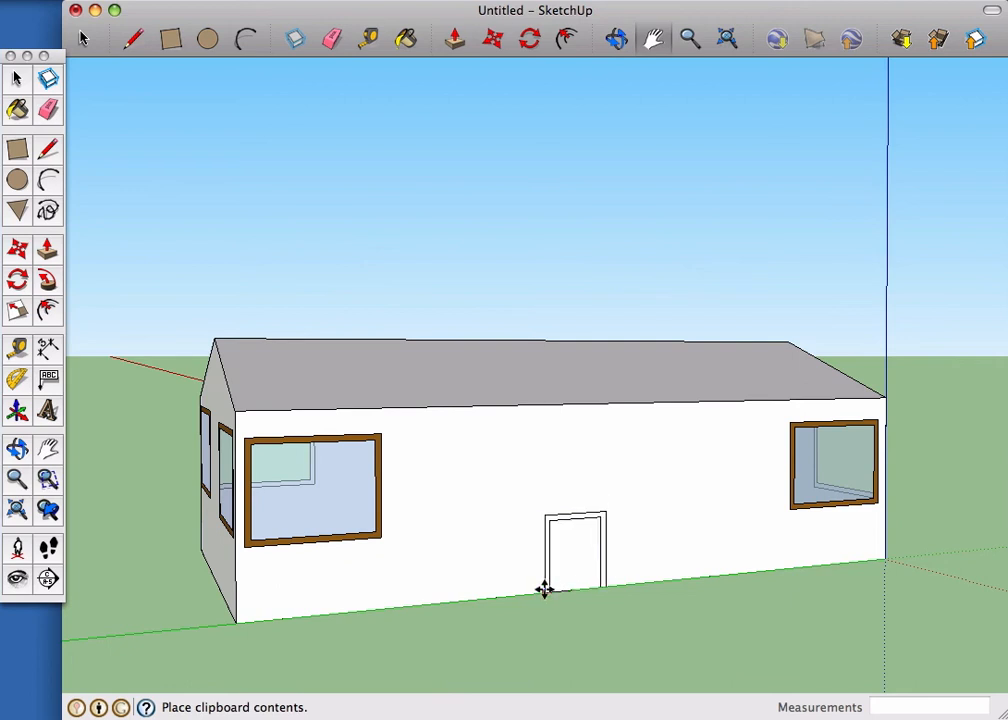
click(543, 590)
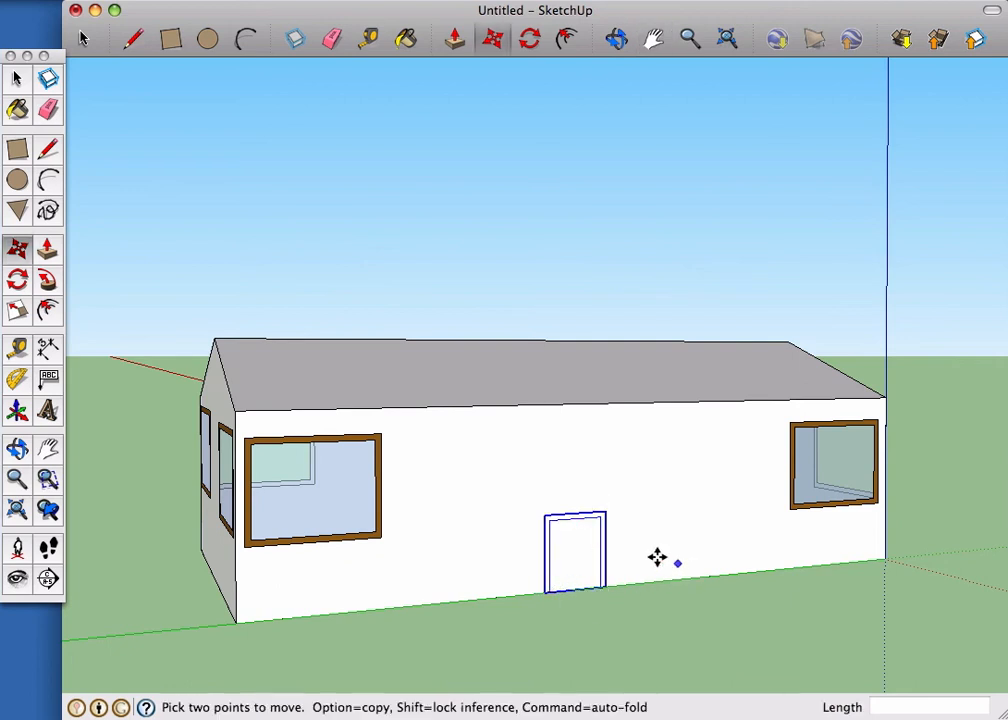
Open the back wall's door component for editing and paint its frame with the light plank material from the Wood collection
key(space)
double_click(555, 574)
scroll(555, 574, up, 5)
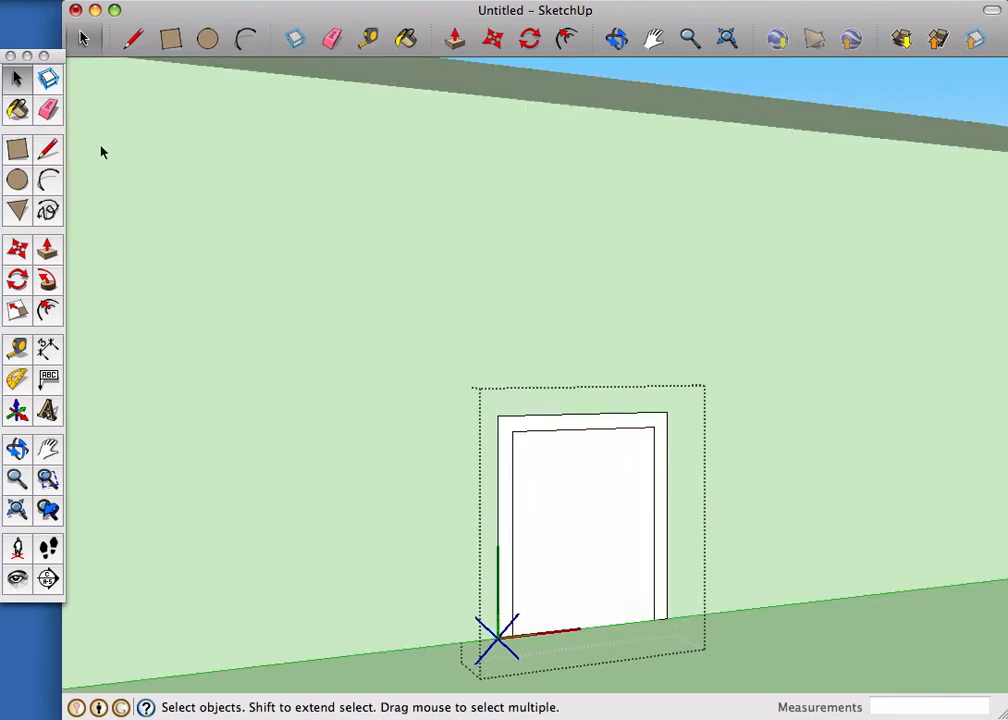
key(b)
click(220, 270)
click(225, 328)
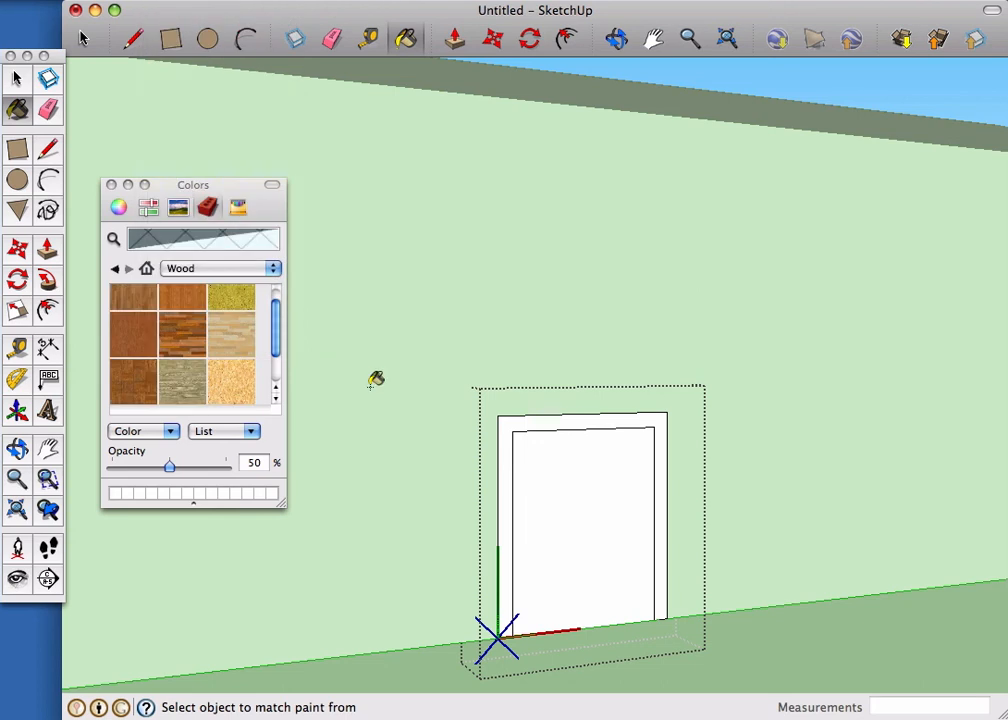
click(238, 372)
click(505, 418)
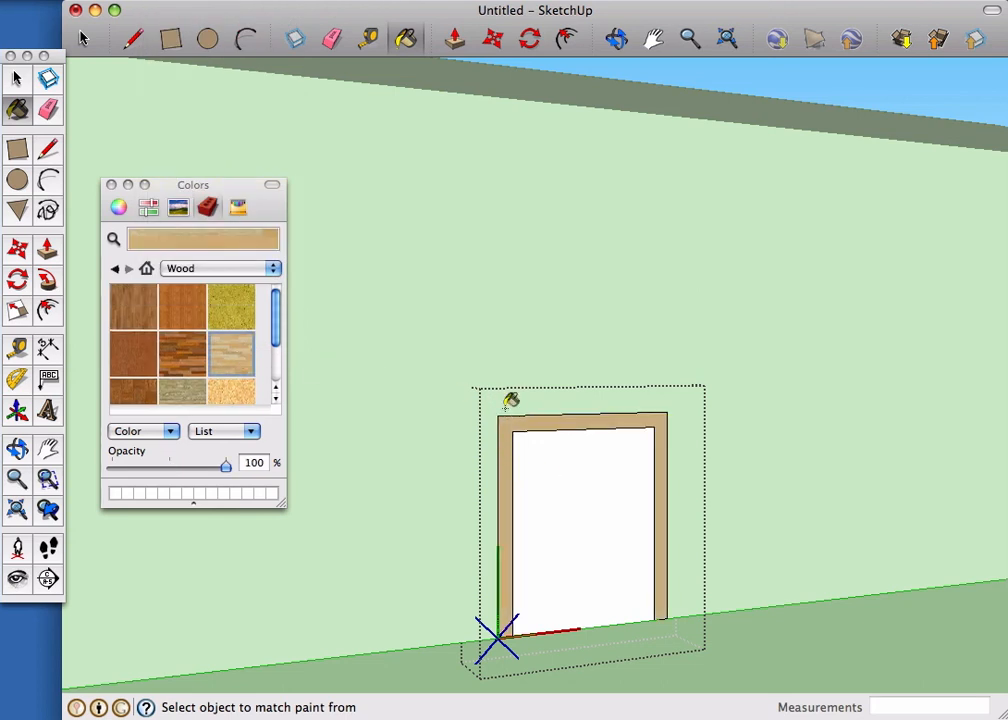
Push the door's inner face about 1703' into the house, delete that face and leave the component's editing mode
key(p)
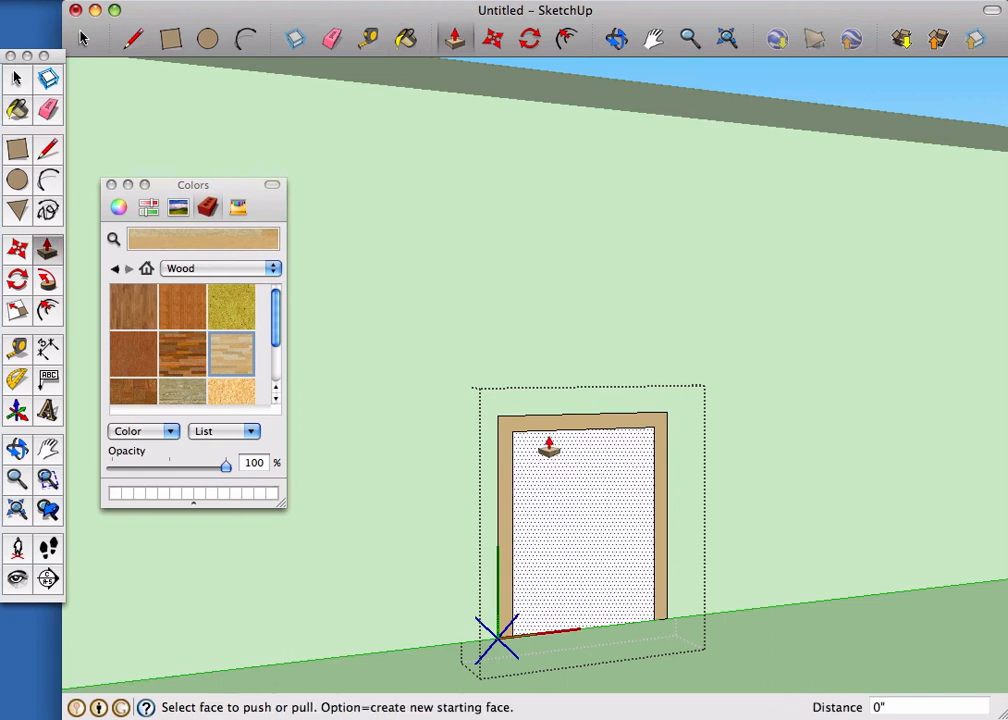
click(567, 484)
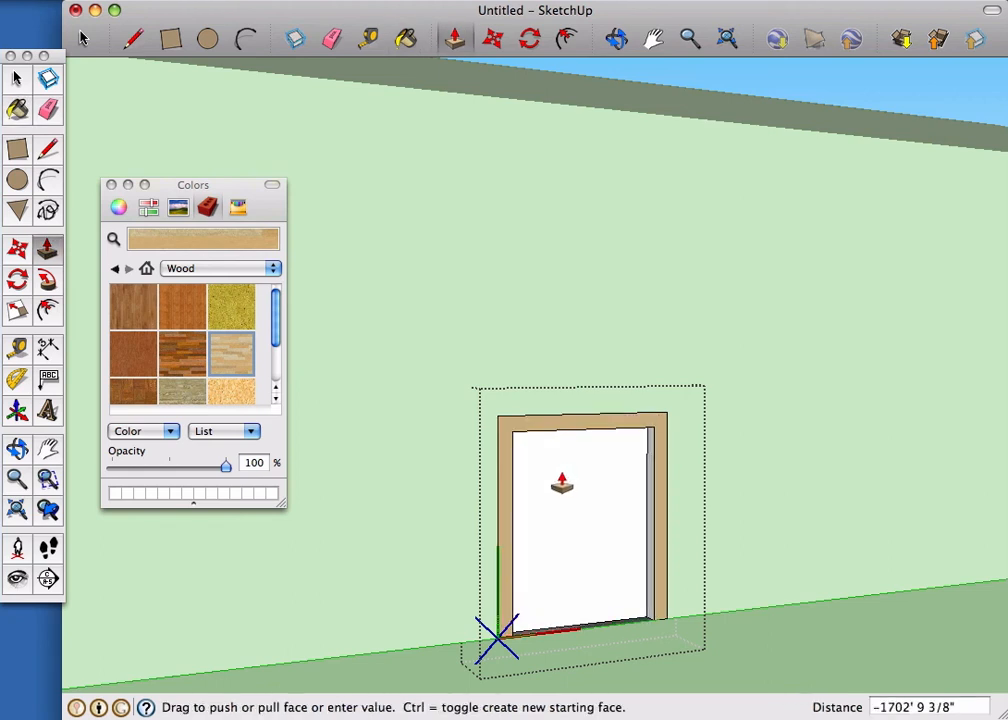
click(564, 486)
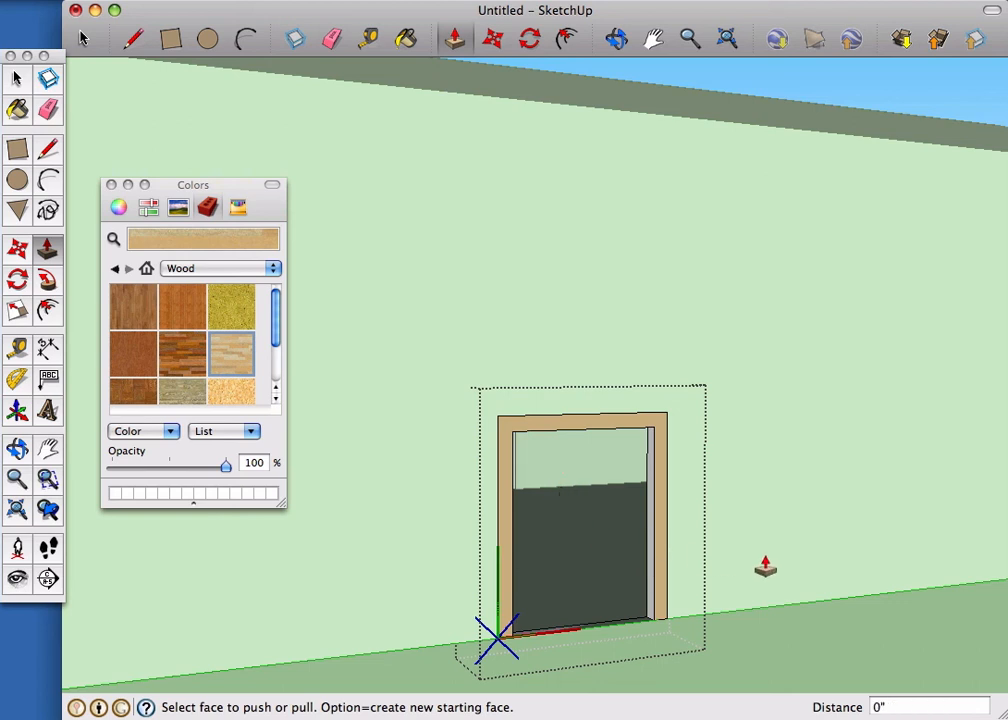
key(o)
drag(767, 560, 283, 513)
scroll(521, 470, down, 5)
key(space)
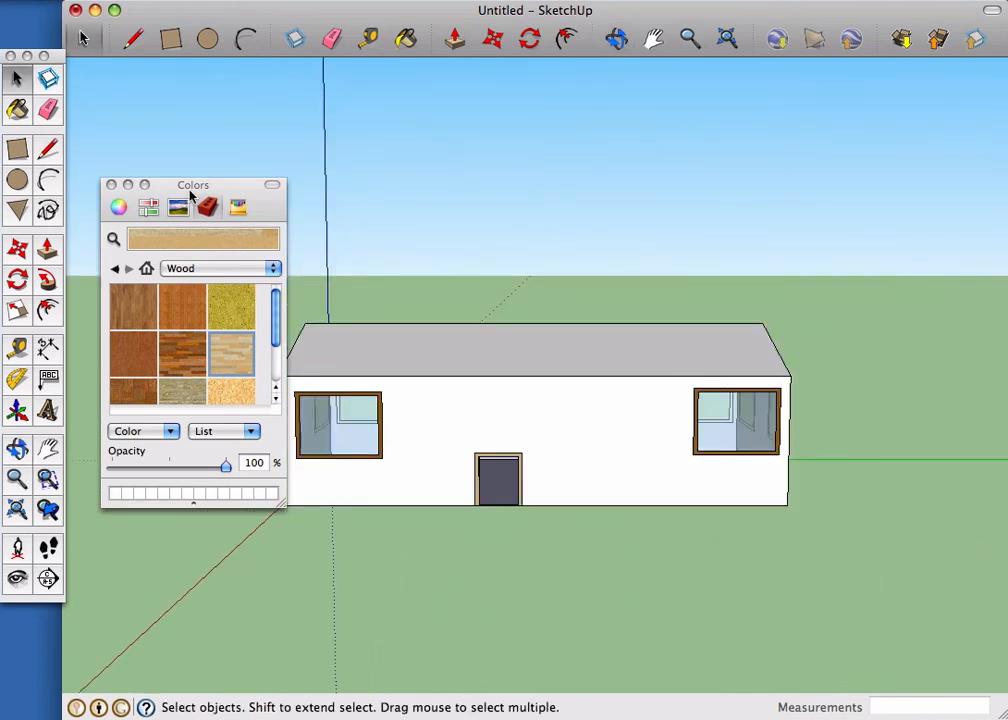
Paint the long wall in view, around its door and windows, with the tan stone paver material from the Brick and Cladding collection
click(195, 268)
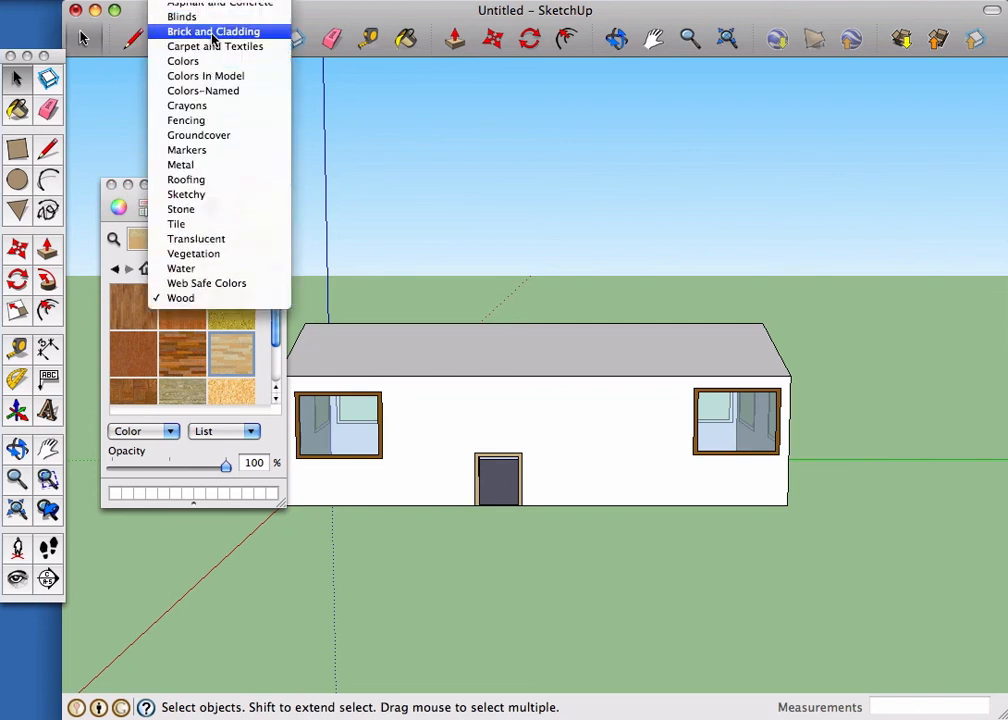
click(213, 32)
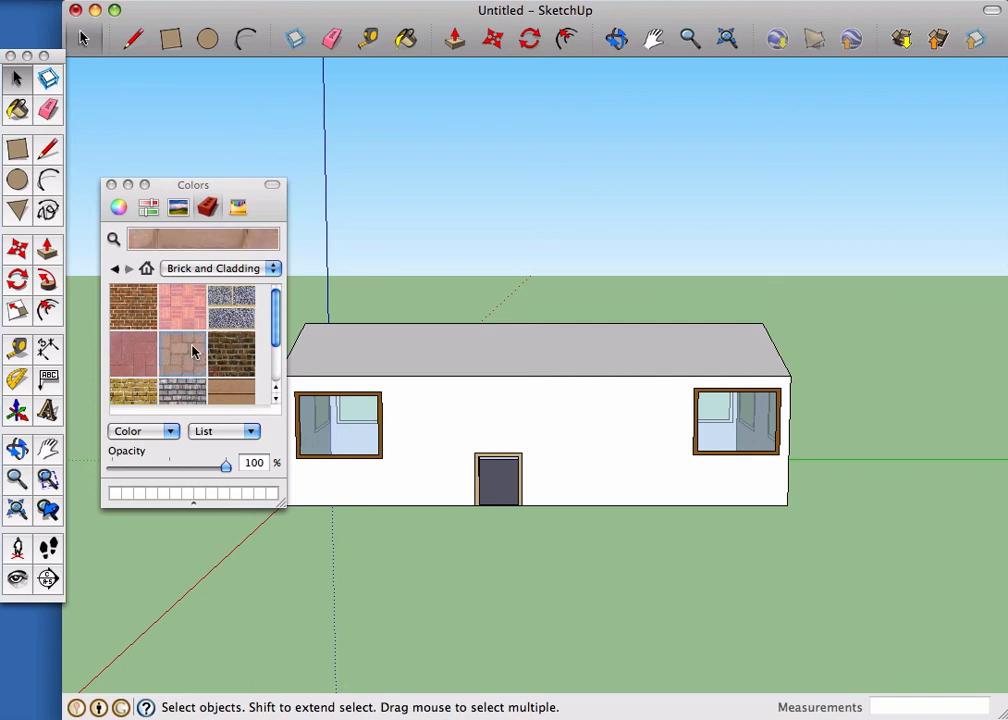
click(193, 350)
scroll(200, 364, down, 2)
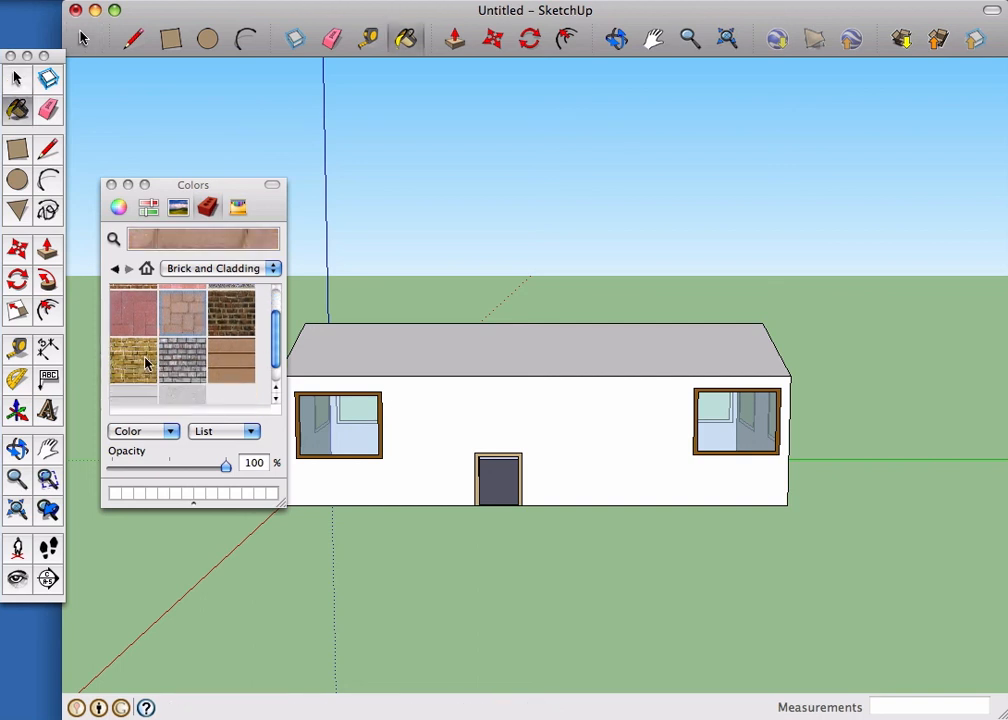
scroll(165, 362, up, 2)
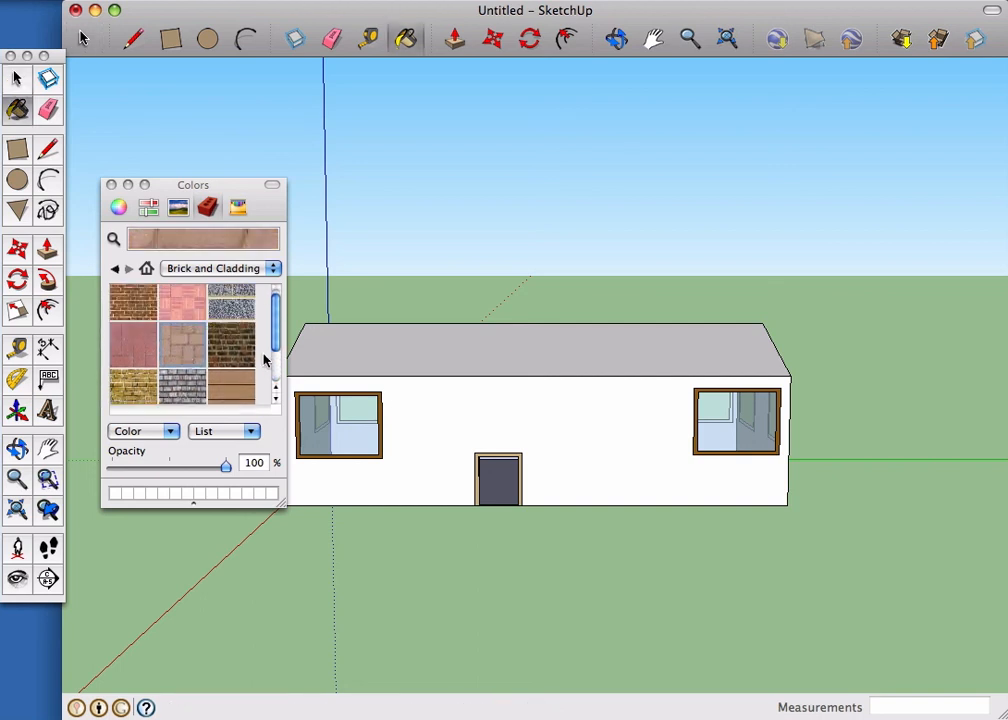
click(540, 418)
Paint the adjoining gable-end wall, up to its peak, with the same tan stone paver material
key(o)
drag(785, 385, 88, 387)
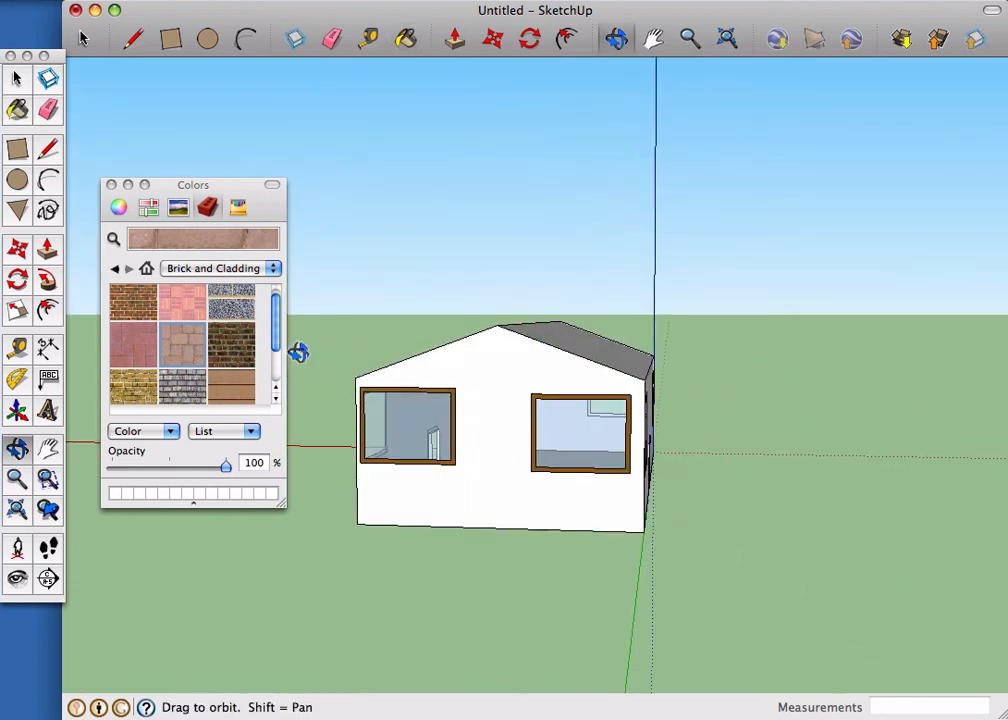
key(b)
click(508, 353)
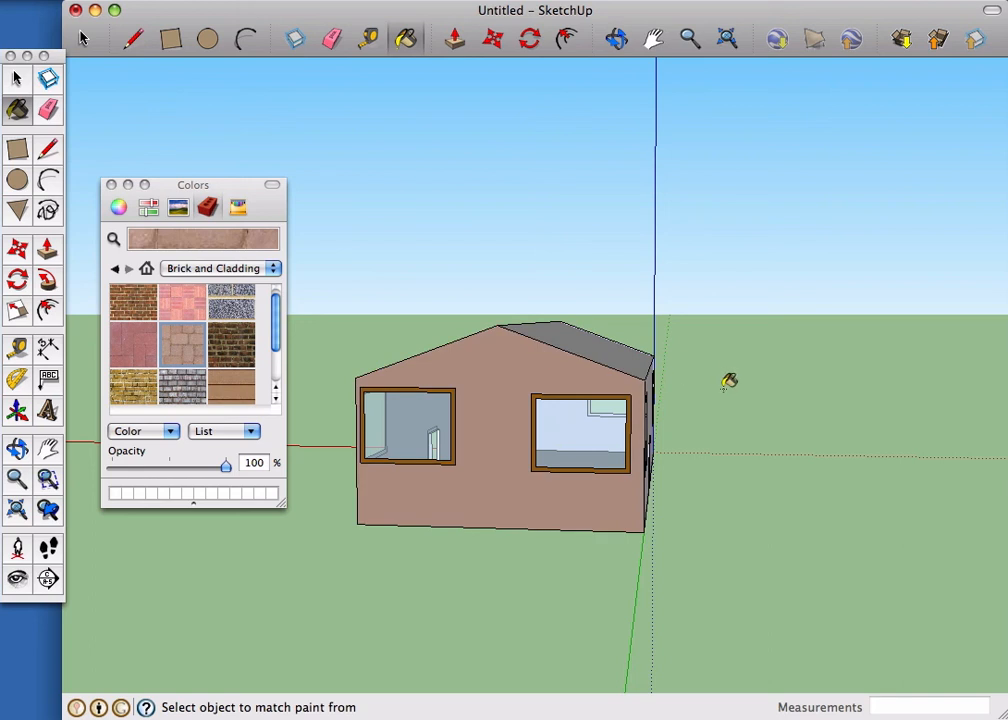
Paint the opposite long wall, around its door and windows, with the same tan stone paver material
key(o)
drag(711, 394, 303, 393)
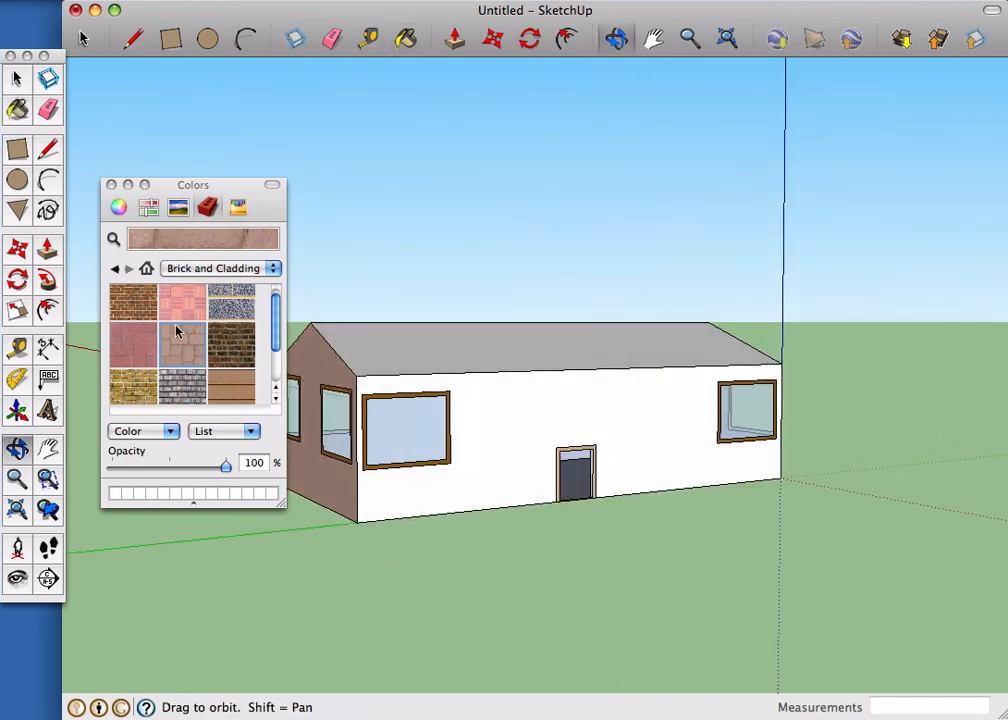
key(b)
scroll(670, 390, up, 5)
click(655, 398)
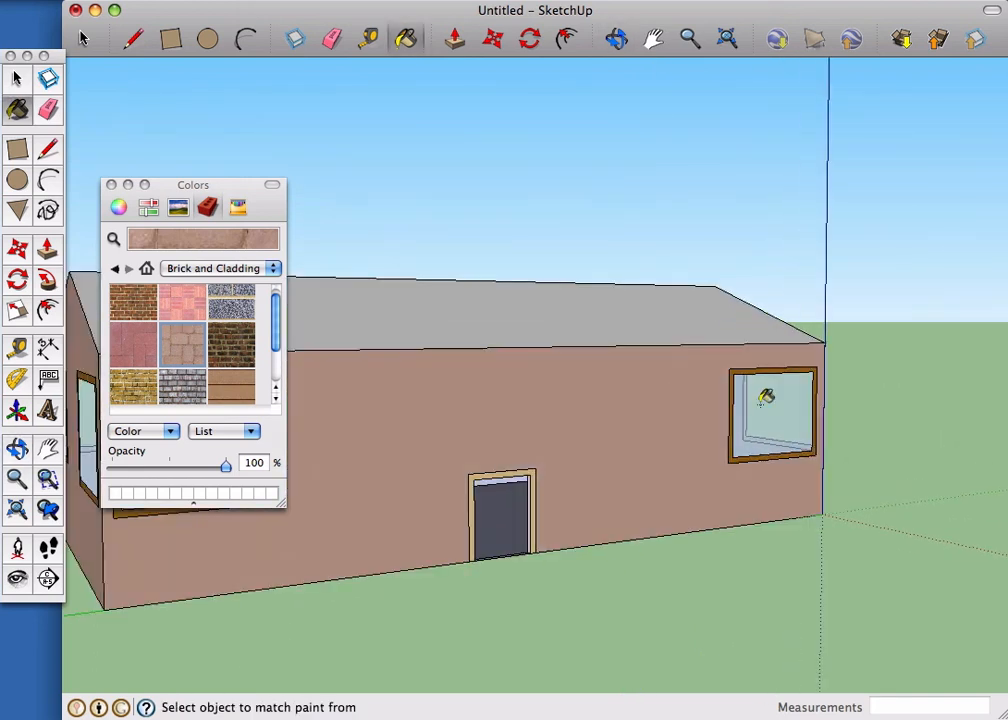
Paint the remaining end wall below its gable triangle with the same tan stone paver material
key(o)
drag(793, 413, 170, 341)
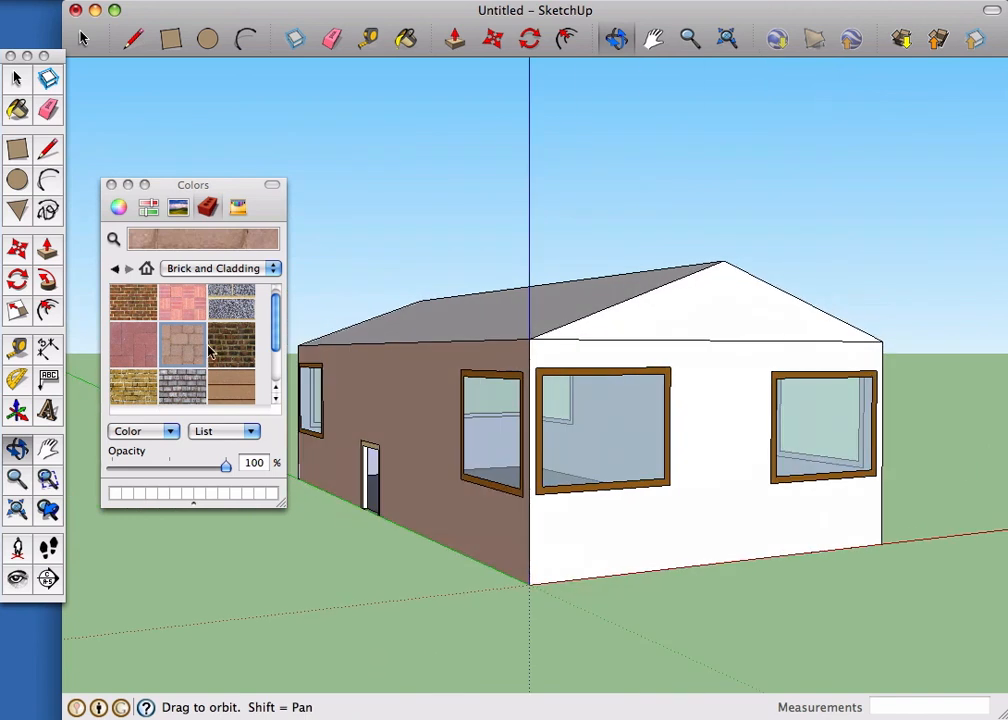
key(b)
click(710, 383)
Paint the roof slope above the first painted long wall with the grey rectangular shingle material from the Roofing collection
key(o)
drag(815, 399, 160, 384)
click(213, 268)
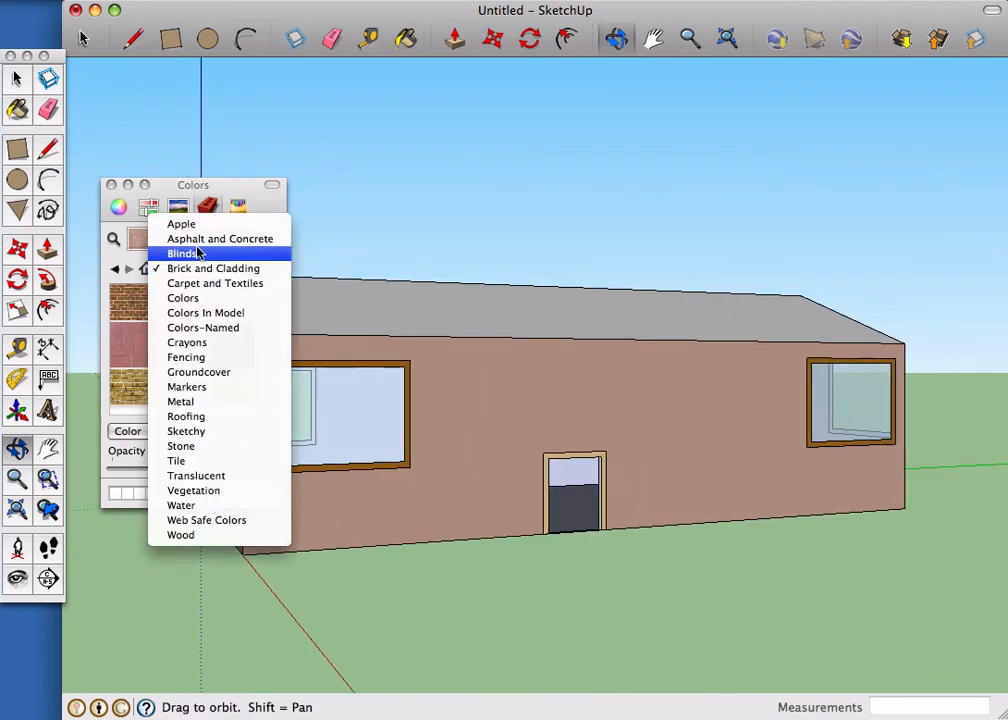
click(231, 416)
click(183, 305)
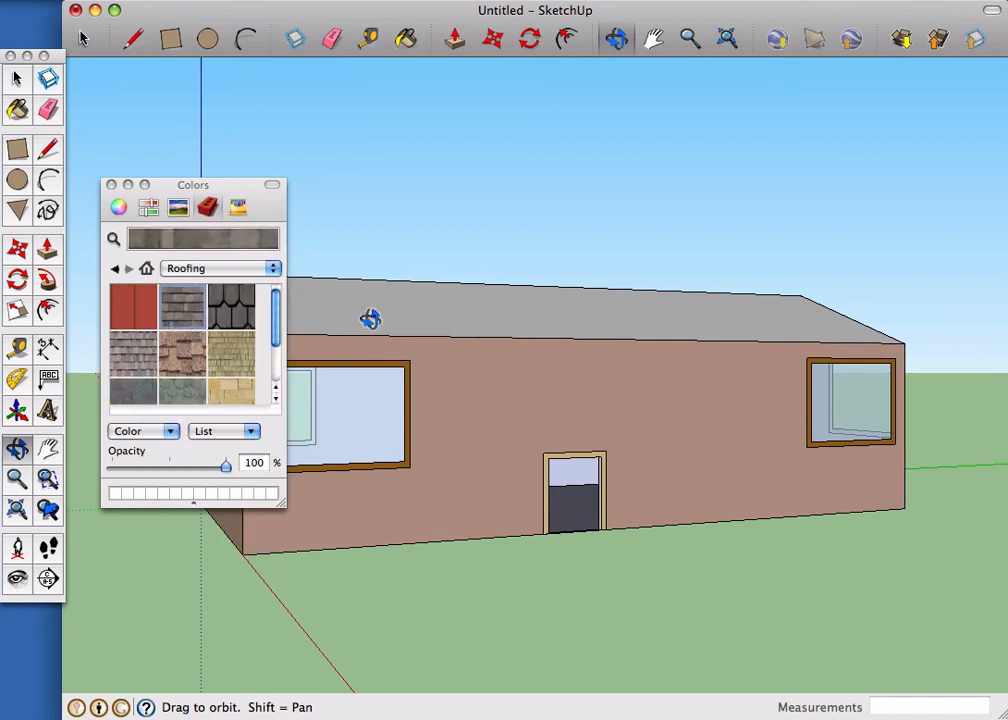
click(396, 304)
Paint the white gable triangle and the other roof slope with the same grey roofing shingles
key(o)
drag(378, 330, 905, 405)
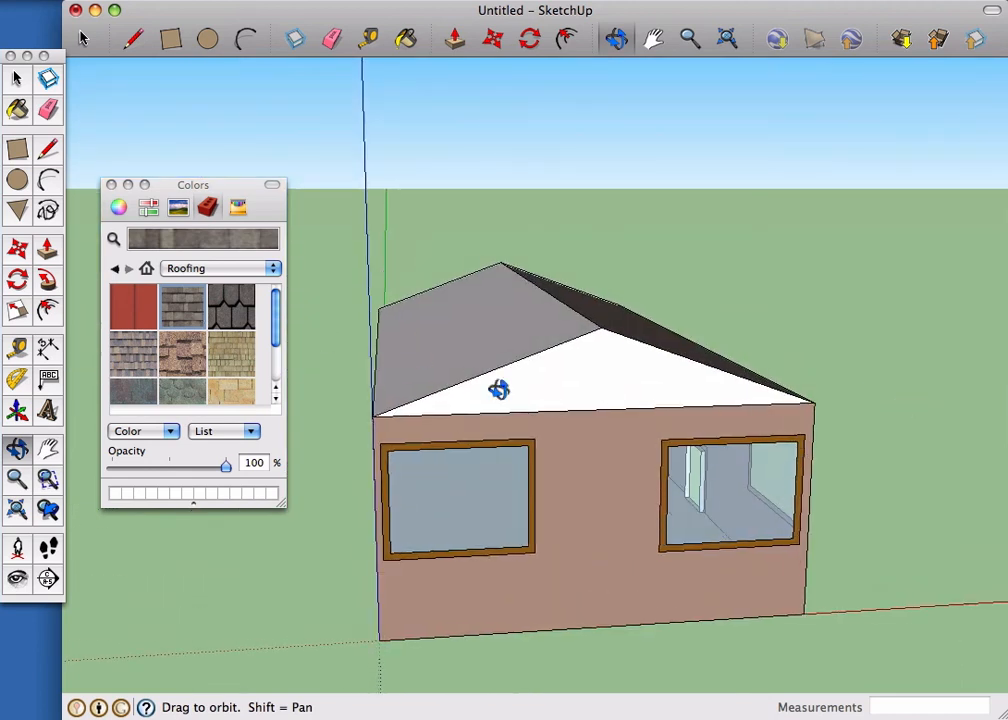
key(b)
click(605, 376)
click(466, 322)
Inspect the painted house from several sides, checking its roof, walls, windows and doors
key(o)
mouse_move(728, 342)
mouse_down()
mouse_move(778, 356)
mouse_move(963, 356)
mouse_move(794, 360)
mouse_move(962, 355)
mouse_move(783, 396)
mouse_move(711, 385)
mouse_move(730, 332)
mouse_up()
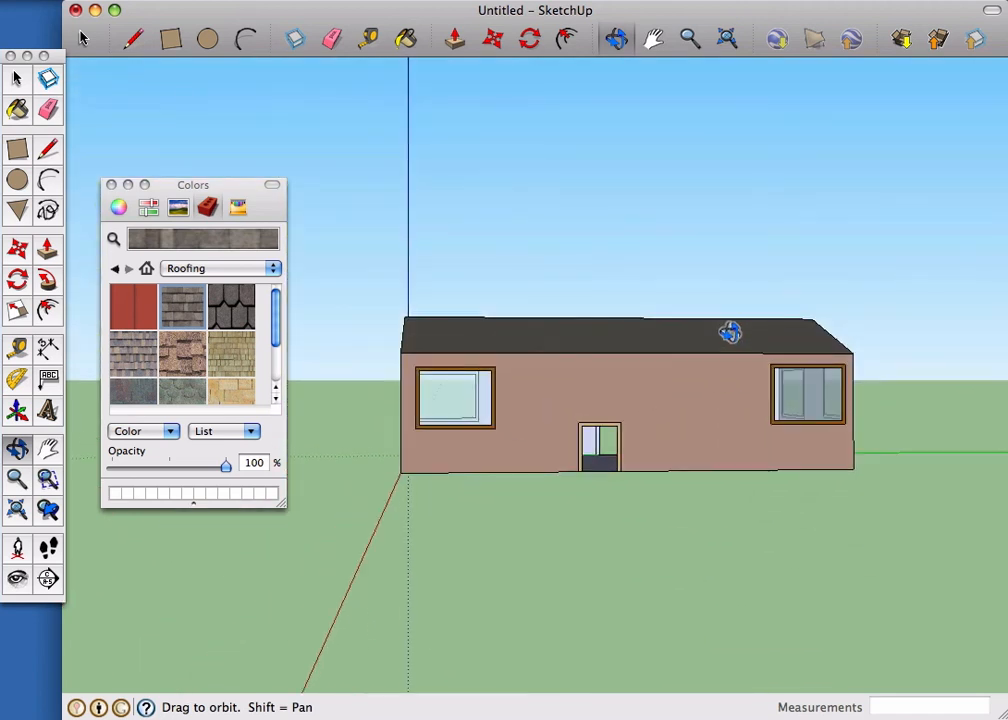
scroll(758, 387, down, 4)
drag(758, 387, 732, 460)
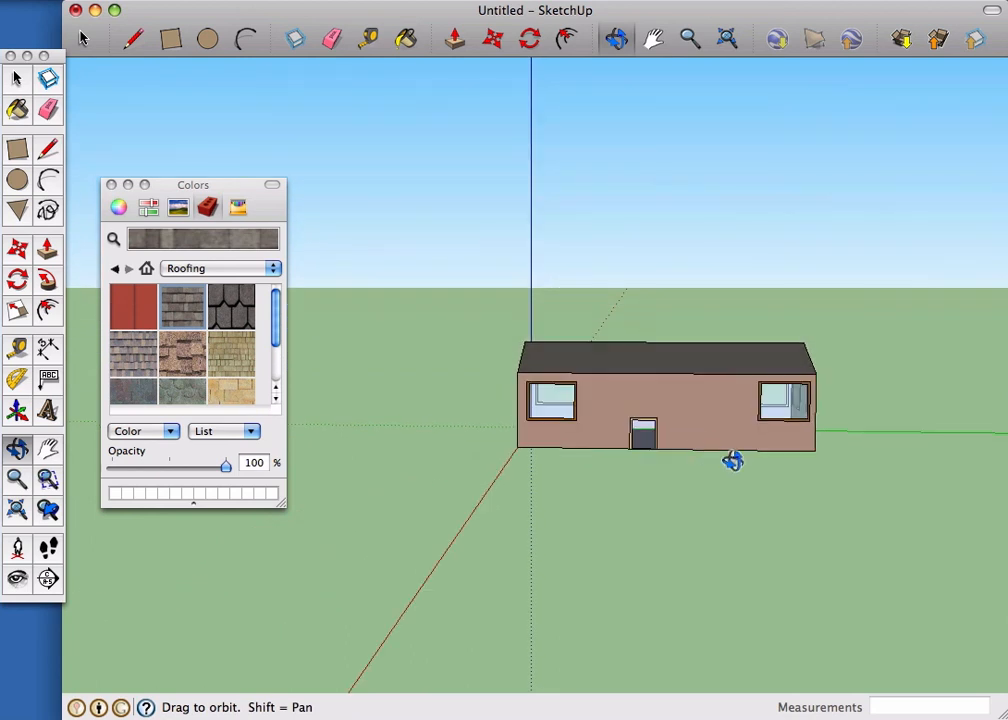
drag(855, 446, 770, 446)
drag(532, 432, 735, 434)
drag(425, 425, 878, 433)
drag(430, 423, 659, 402)
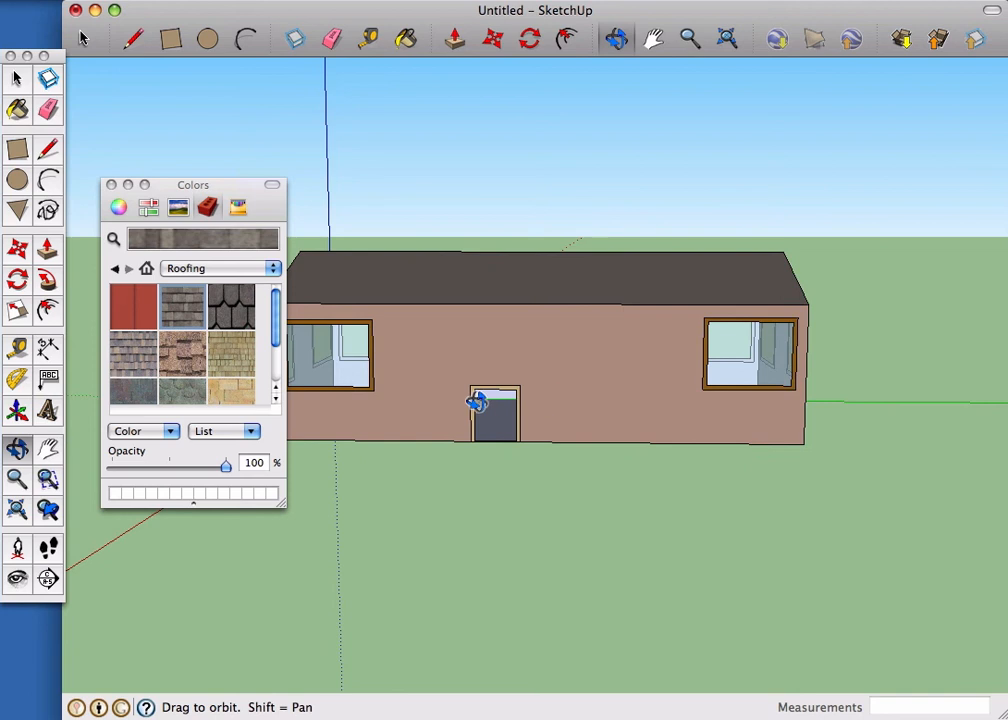
drag(477, 402, 444, 393)
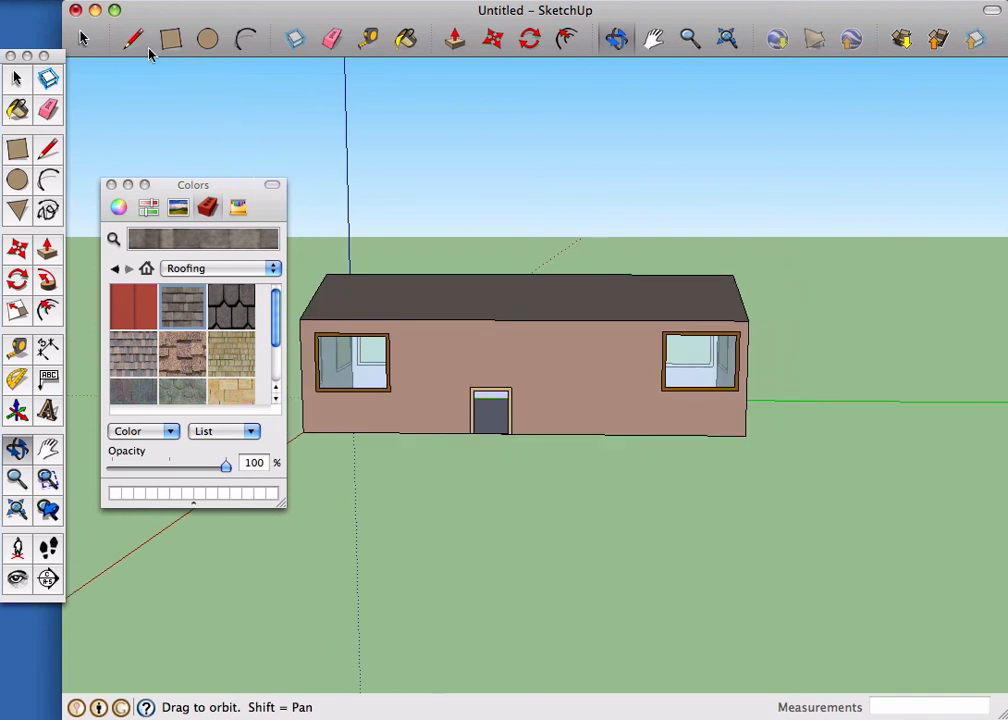
click(730, 0)
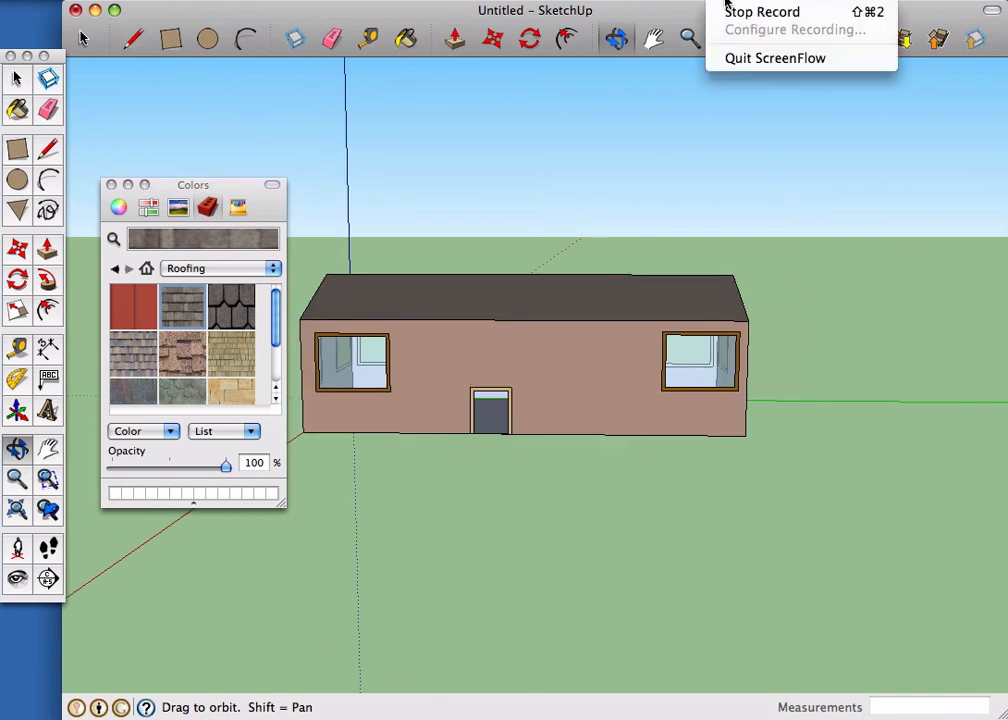